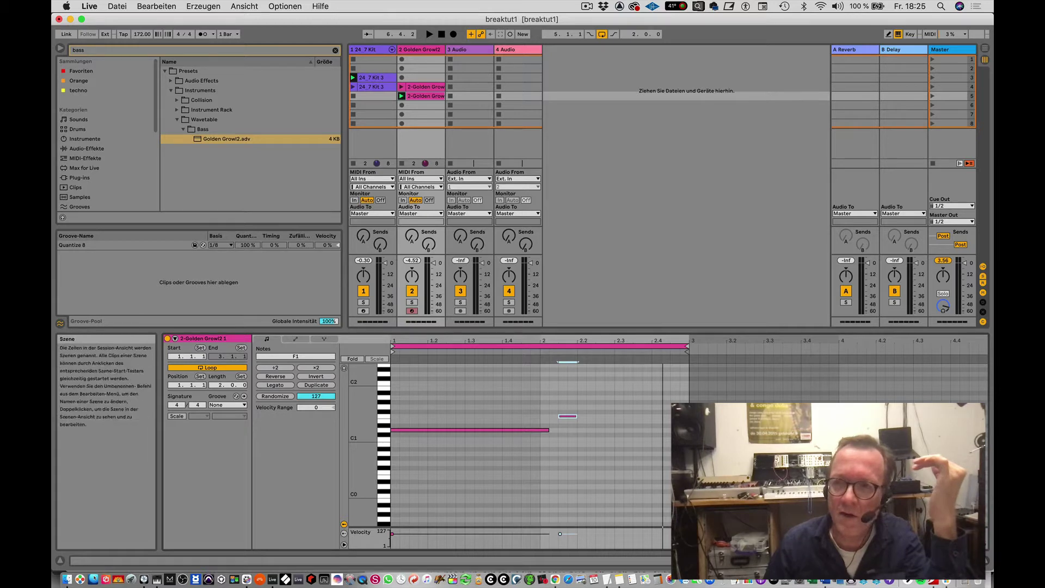
- Look at the Arrangement view and return to the Session view
{"action": "left_click", "coordinate": [985, 49]}
{"action": "left_click", "coordinate": [985, 60]}
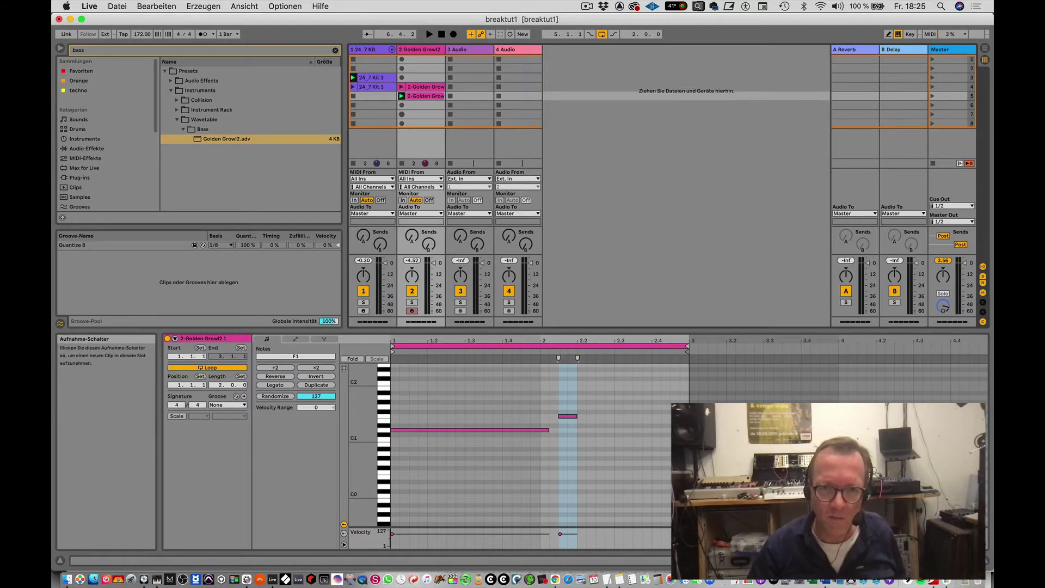
- Record a new bass clip in scene 7 of the Golden Growl2 track and loop its two bars starting at 2.1.1
{"action": "left_click", "coordinate": [402, 114]}
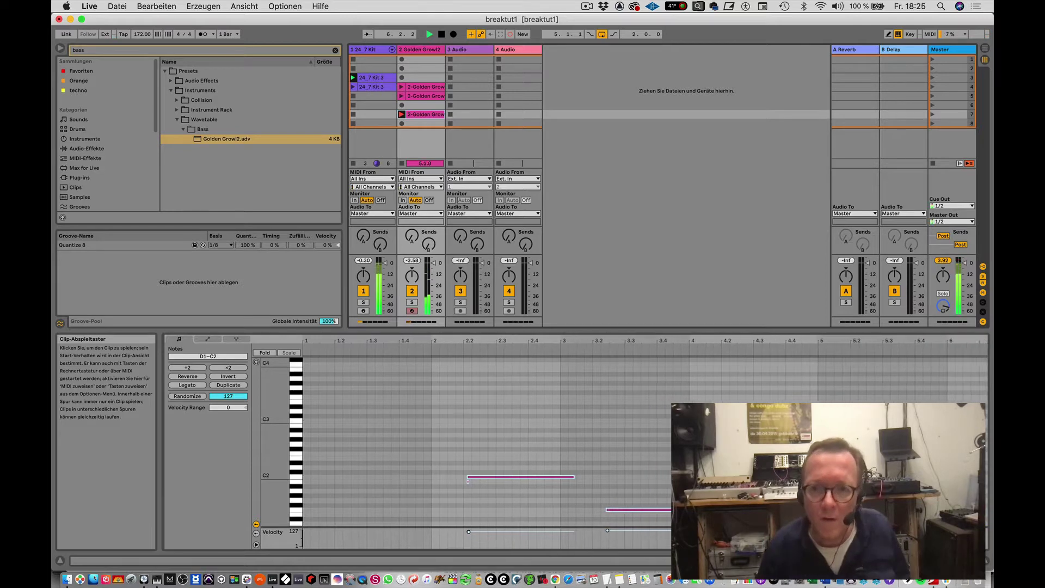
{"action": "key", "text": "space"}
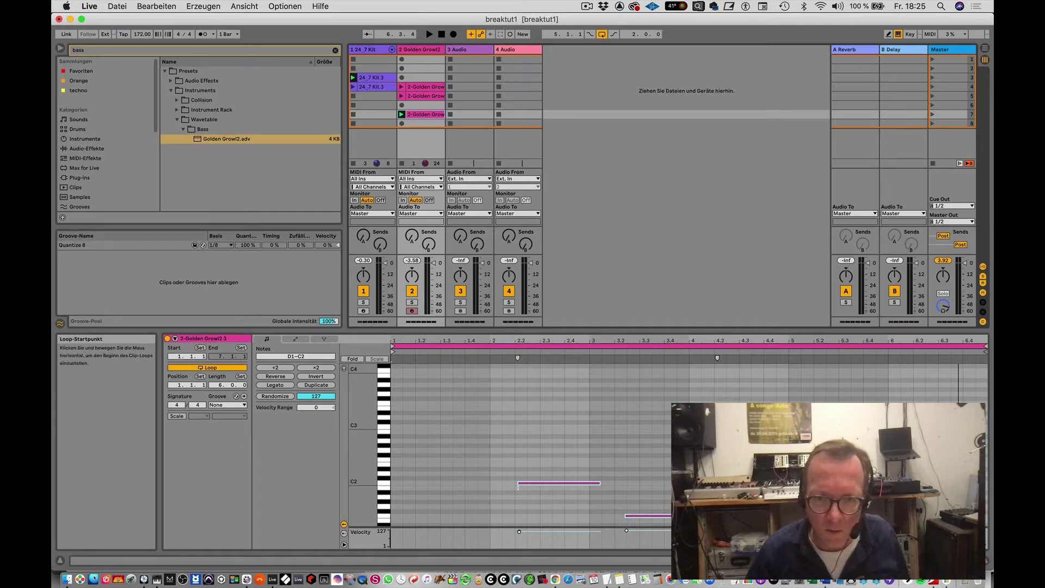
{"action": "left_click_drag", "start_coordinate": [393, 346], "coordinate": [491, 346]}
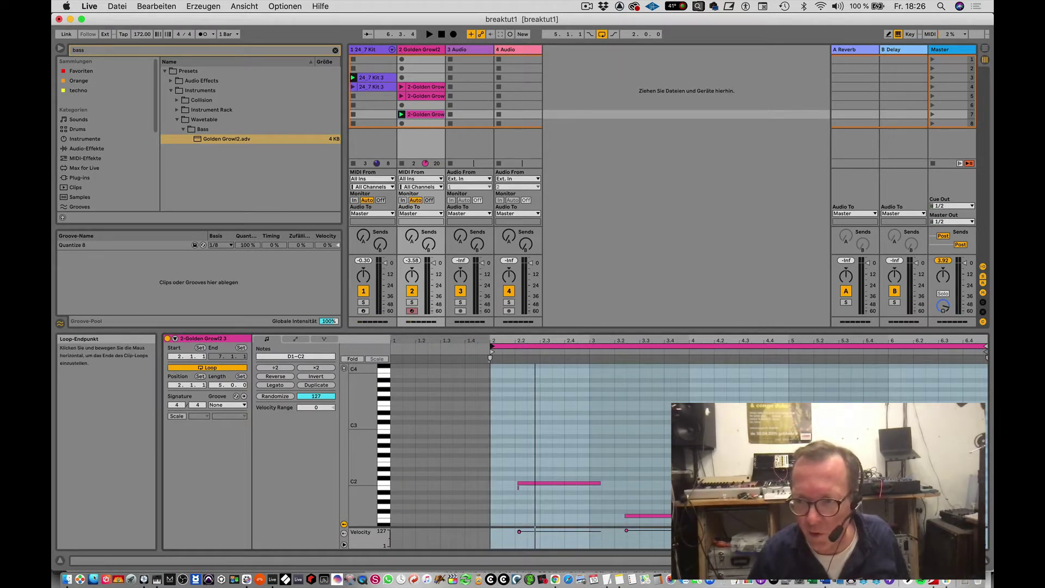
{"action": "left_click_drag", "start_coordinate": [984, 346], "coordinate": [694, 346]}
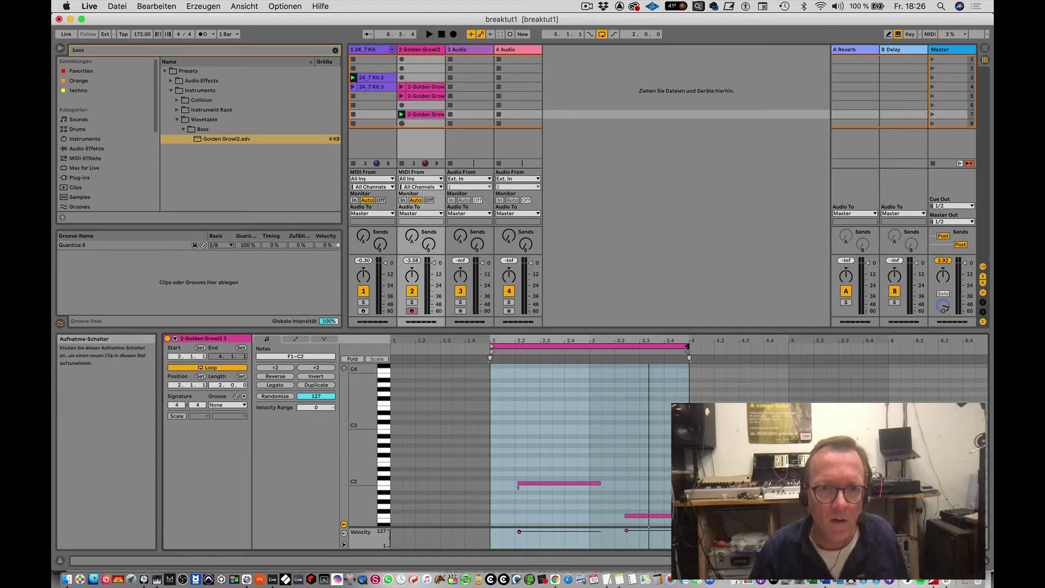
- Record another bass clip in scene 8 of the Golden Growl2 track and deactivate that clip
{"action": "left_click", "coordinate": [401, 123]}
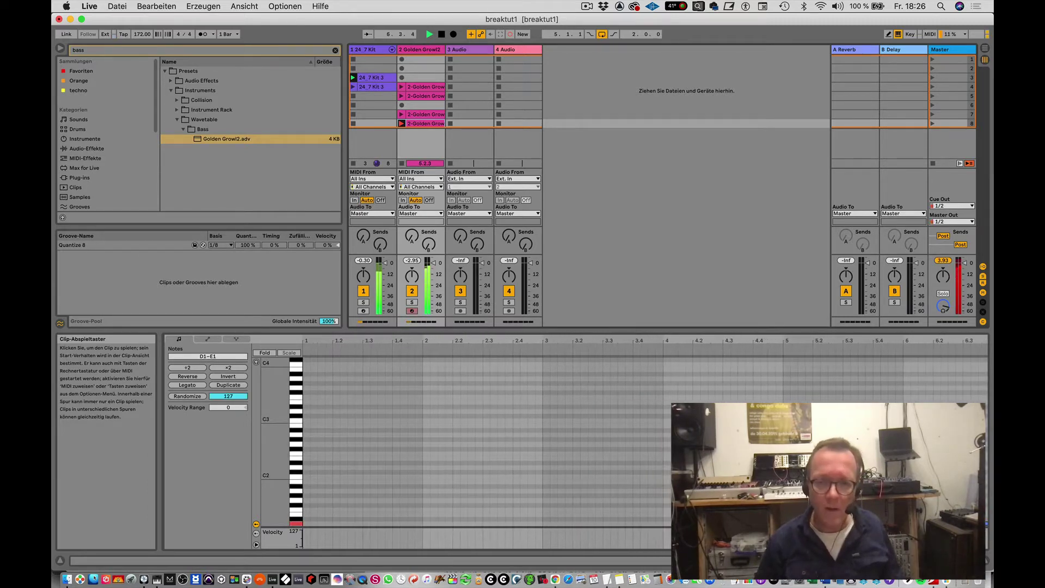
{"action": "key", "text": "space"}
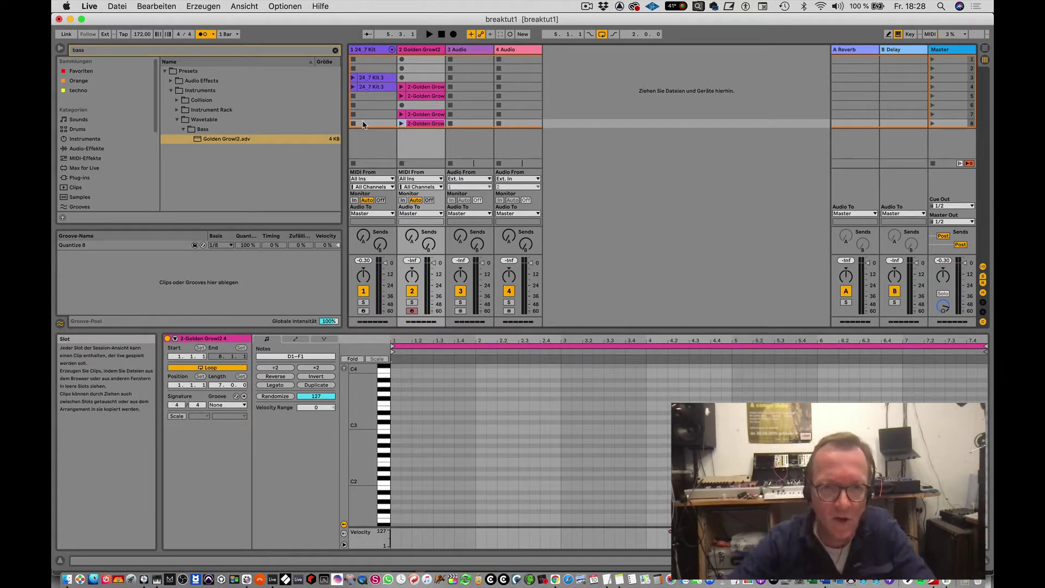
{"action": "left_click", "coordinate": [370, 78]}
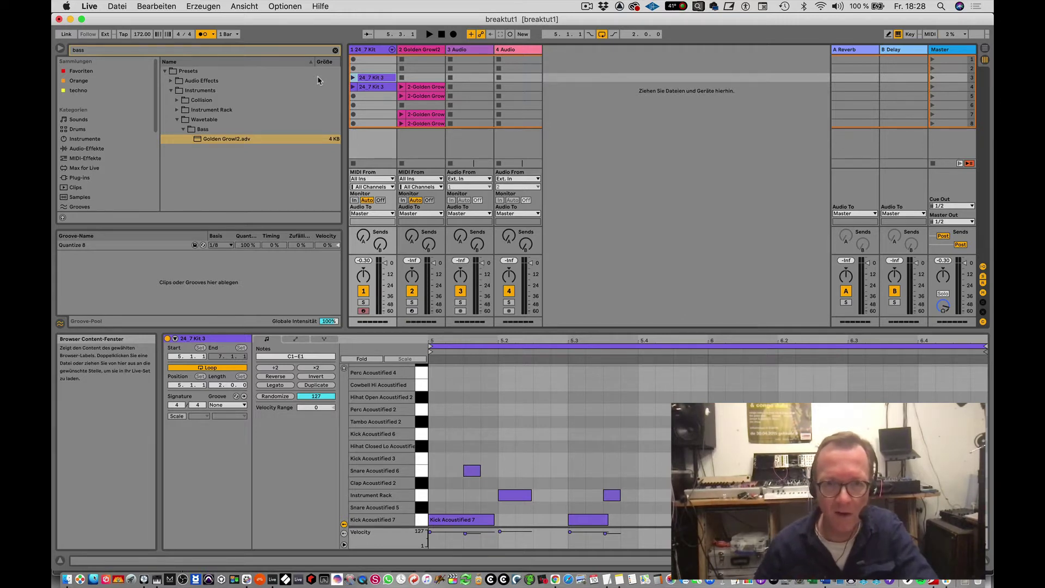
{"action": "left_click", "coordinate": [412, 124]}
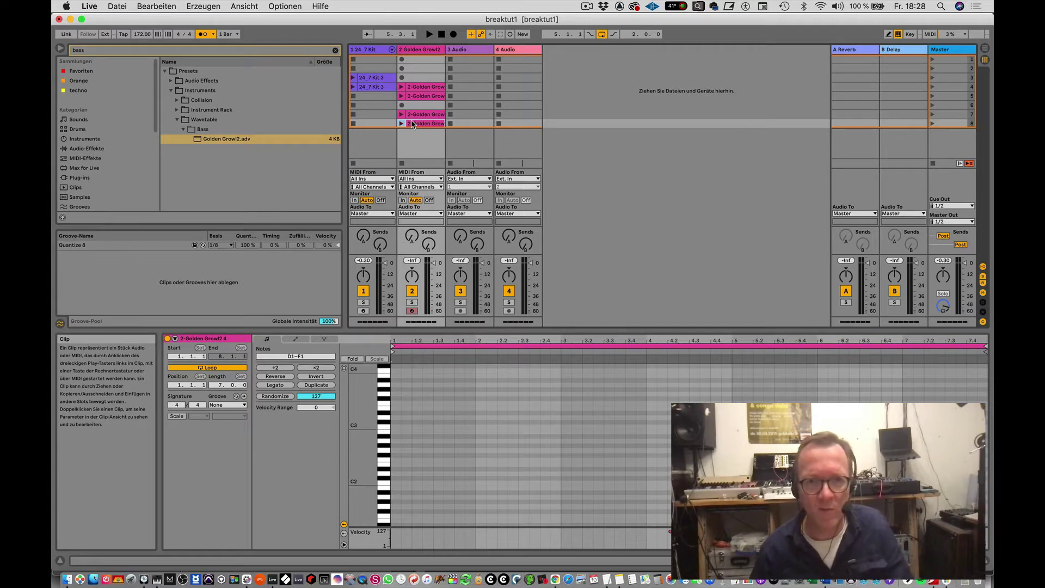
{"action": "key", "text": "0"}
- Create an empty one-bar clip in scene 8 of the 24_7 Kit track and overdub kick, Instrument Rack and closed hi-hat notes into it
{"action": "left_click", "coordinate": [367, 124]}
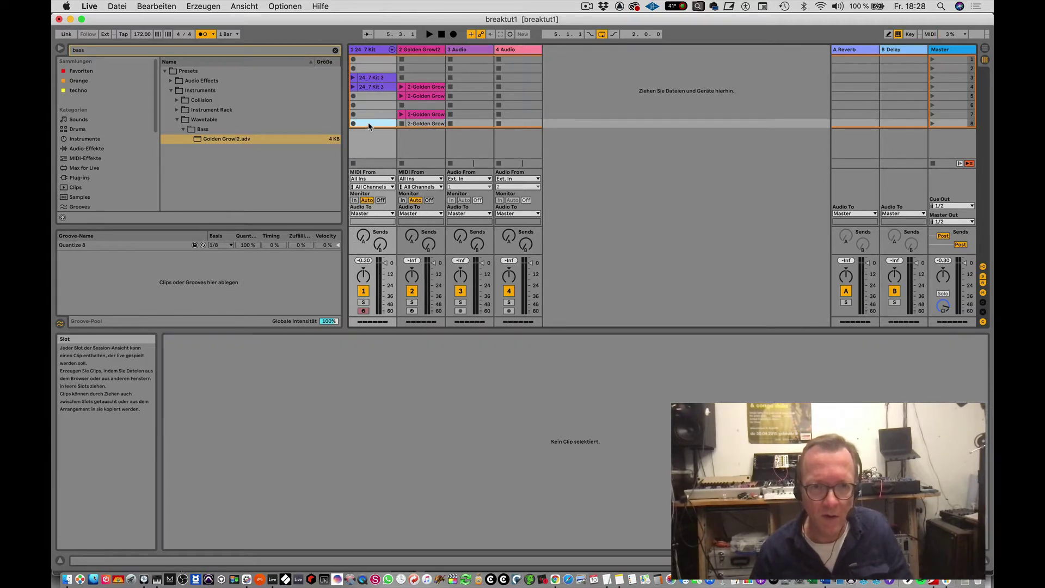
{"action": "double_click", "coordinate": [368, 124]}
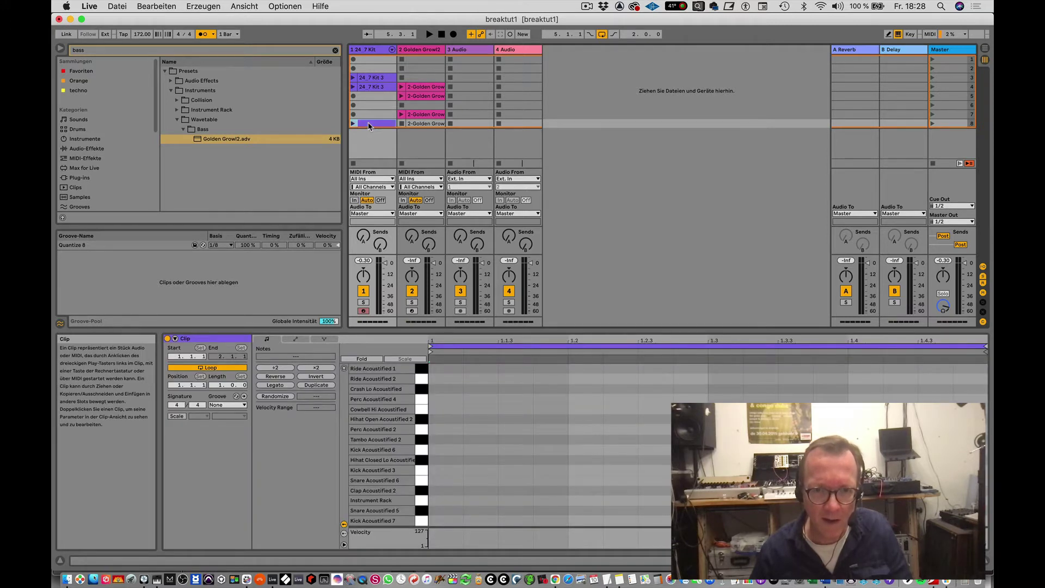
{"action": "left_click", "coordinate": [510, 34]}
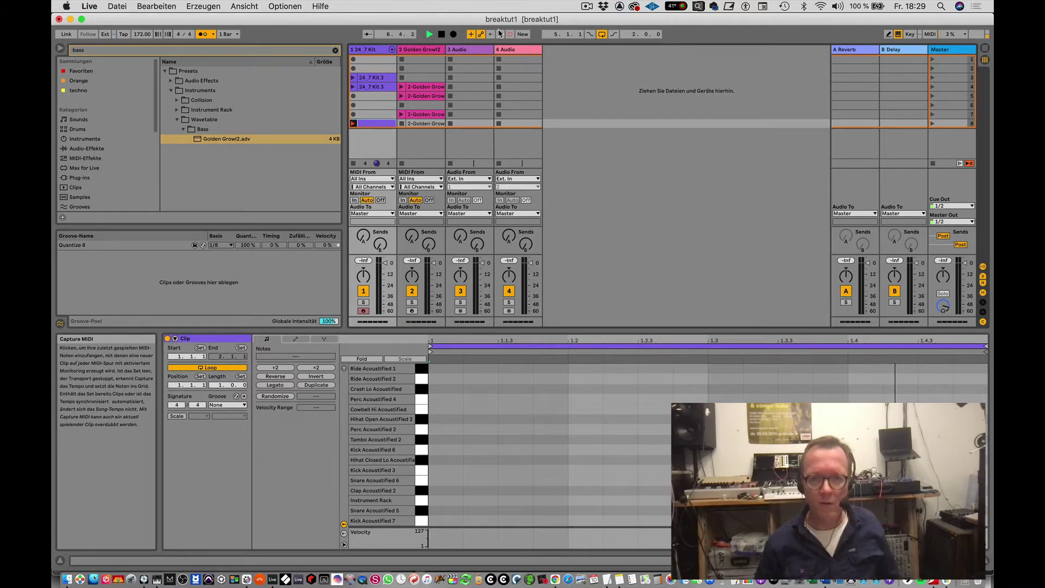
{"action": "key", "text": "a"}
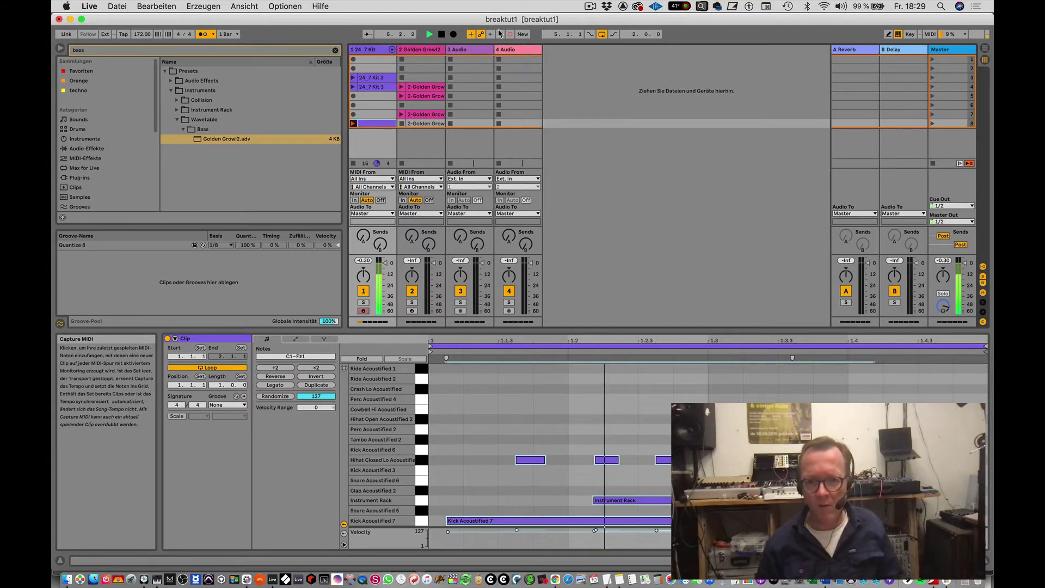
{"action": "key", "text": "space"}
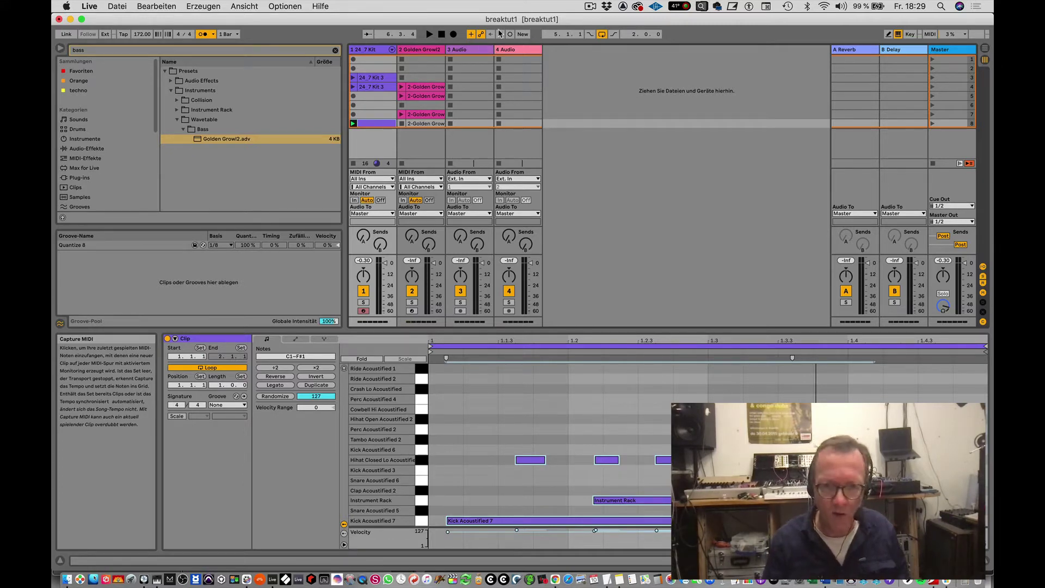
- Undo the closed hi-hat notes overdubbed into the new drum clip and look through the editing commands
{"action": "key", "text": "super+z"}
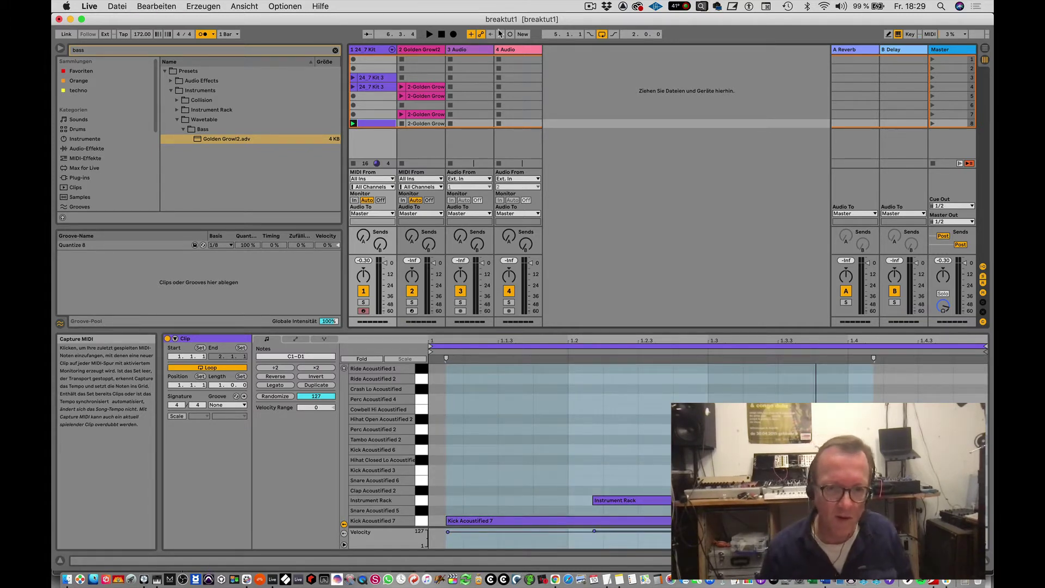
{"action": "left_click", "coordinate": [119, 6]}
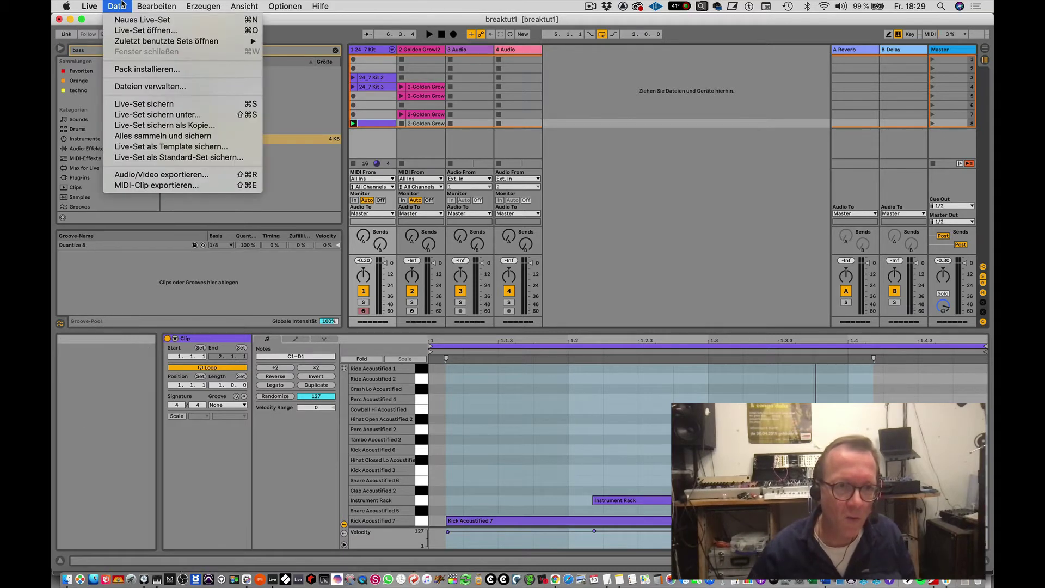
{"action": "mouse_move", "coordinate": [157, 6]}
{"action": "mouse_move", "coordinate": [266, 382]}
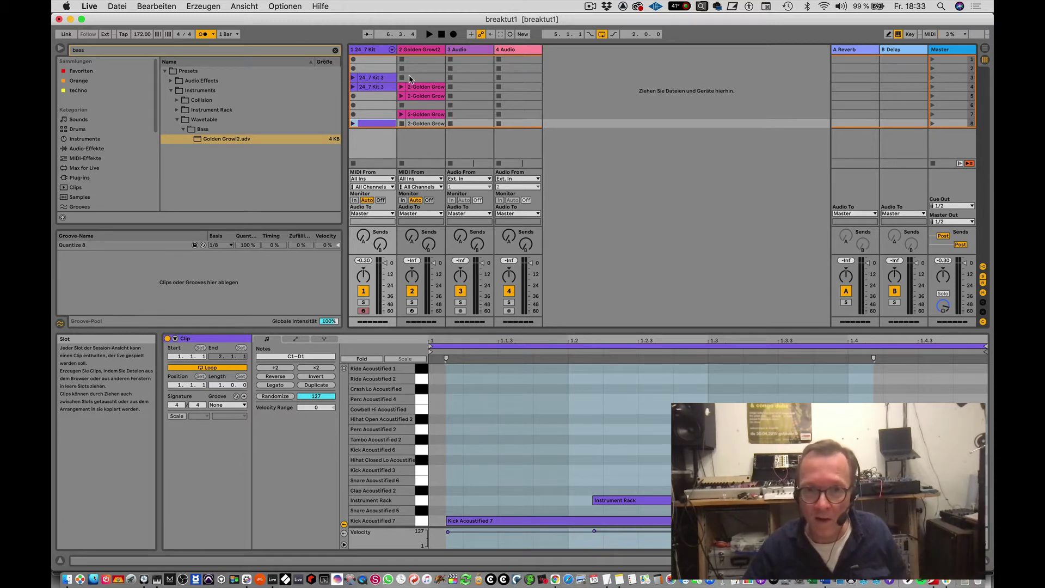
- Copy the drum clips from scenes 3 and 4 and the bass clips from scenes 4 and 5 into the Arrangement starting at bar 9
{"action": "left_click", "coordinate": [374, 77]}
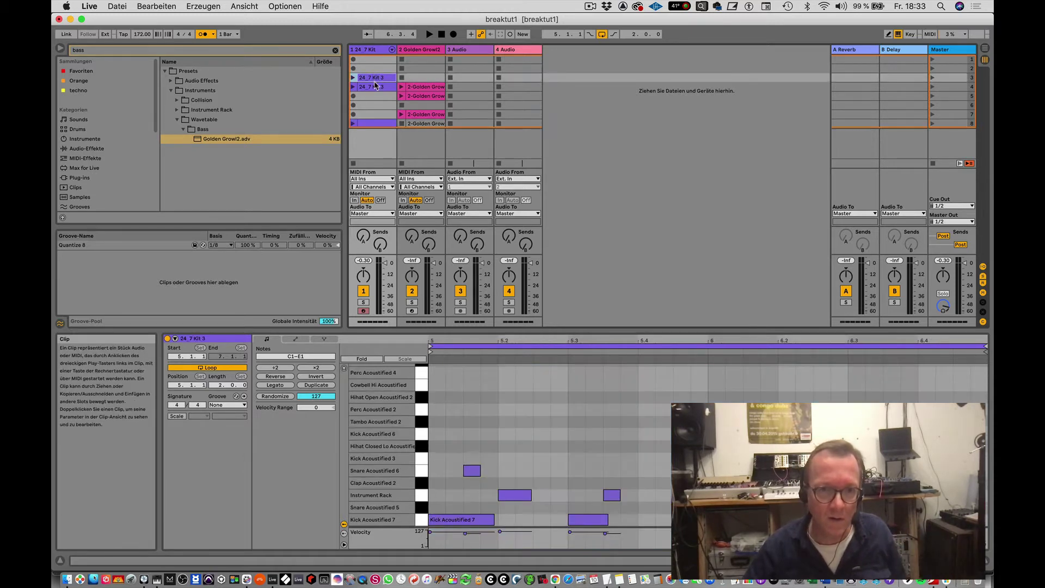
{"action": "left_click", "coordinate": [375, 86], "text": "shift"}
{"action": "left_click", "coordinate": [414, 87], "text": "shift"}
{"action": "left_click", "coordinate": [413, 96], "text": "shift"}
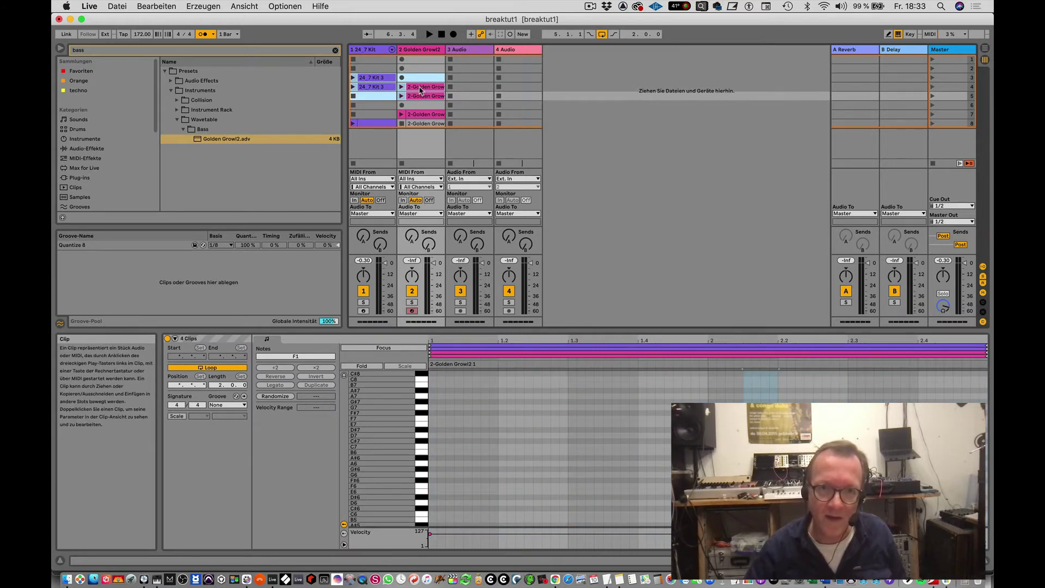
{"action": "left_click_drag", "start_coordinate": [420, 90], "coordinate": [420, 91]}
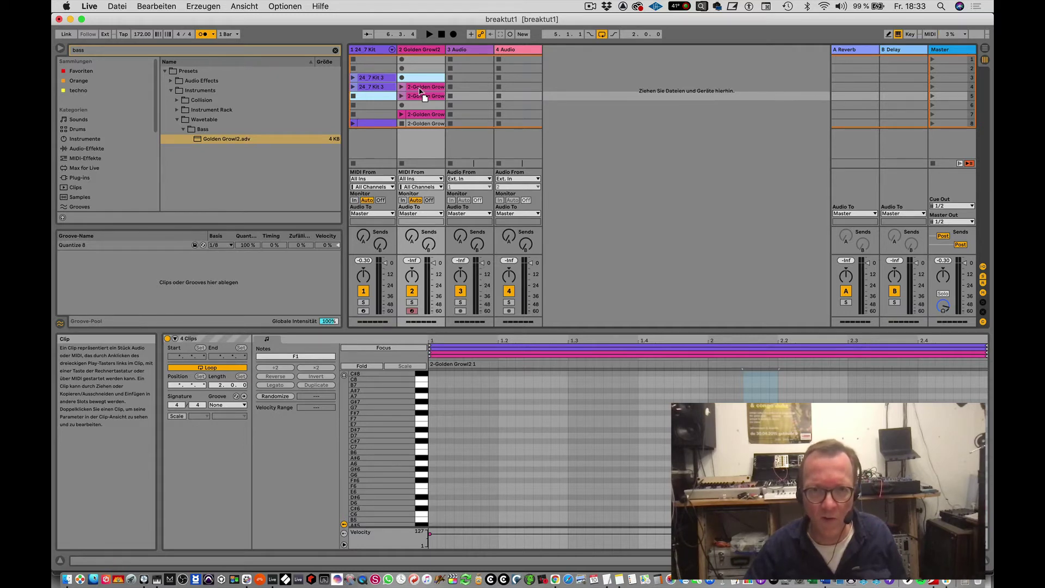
{"action": "key", "text": "Tab"}
{"action": "left_click_drag", "start_coordinate": [420, 92], "coordinate": [421, 91]}
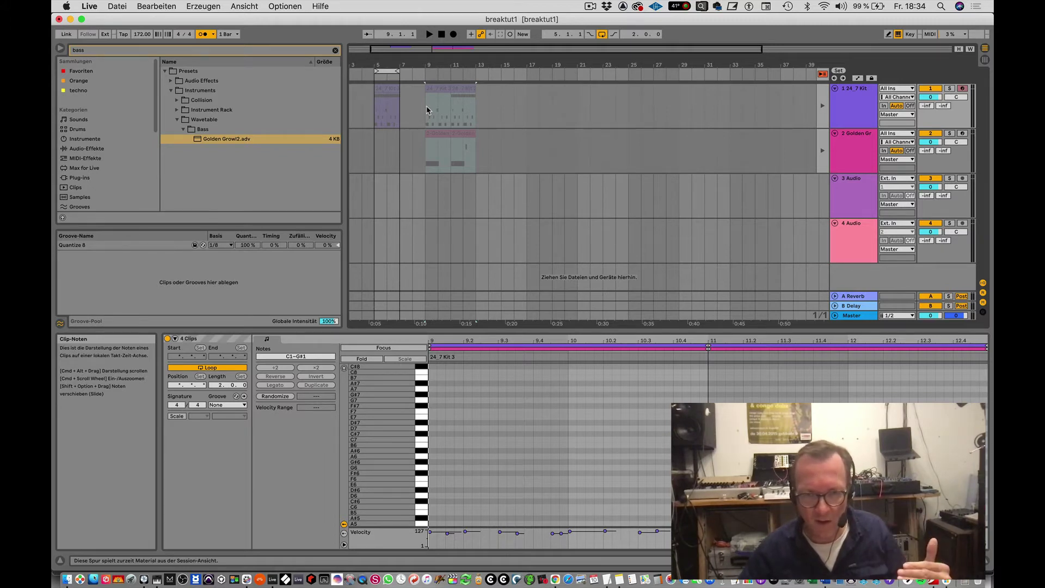
- Return all tracks to arrangement playback and play the arrangement from bar 9
{"action": "left_click", "coordinate": [822, 75]}
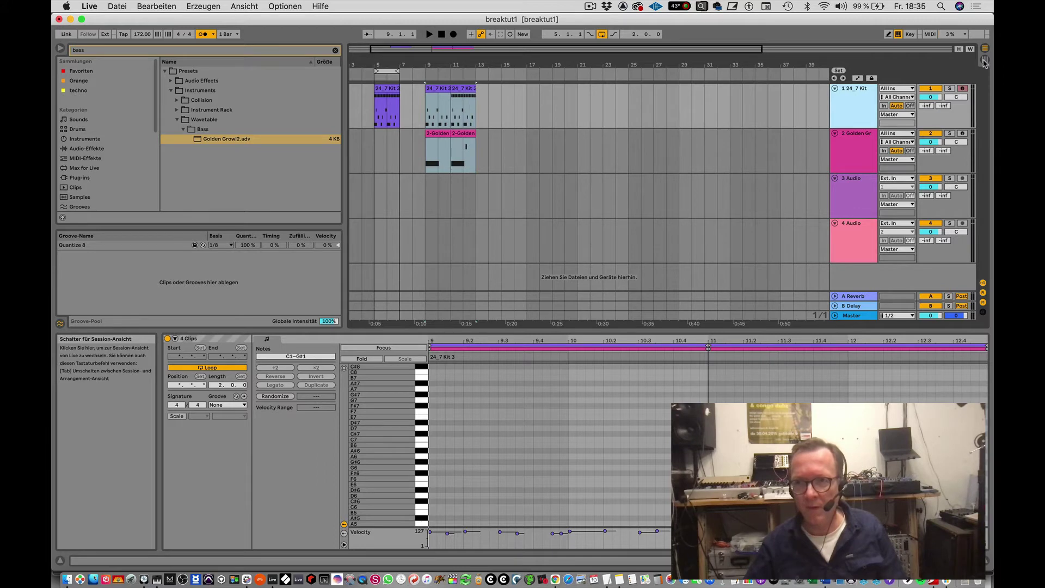
{"action": "left_click", "coordinate": [424, 195]}
{"action": "key", "text": "space"}
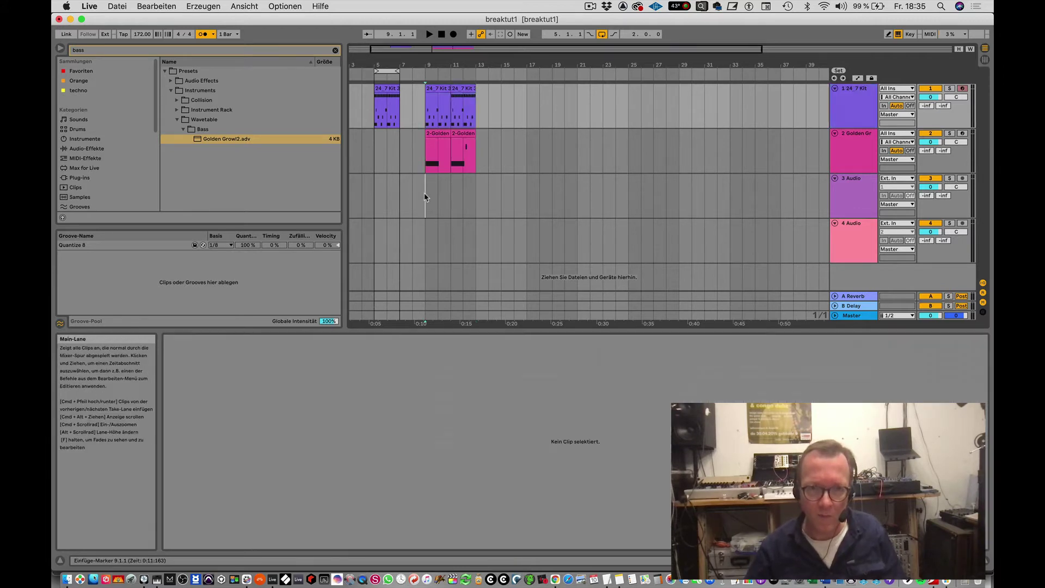
- Launch the scene 4 drum clip and the scene 5 bass clip in the Session view during arrangement playback
{"action": "left_click", "coordinate": [985, 60]}
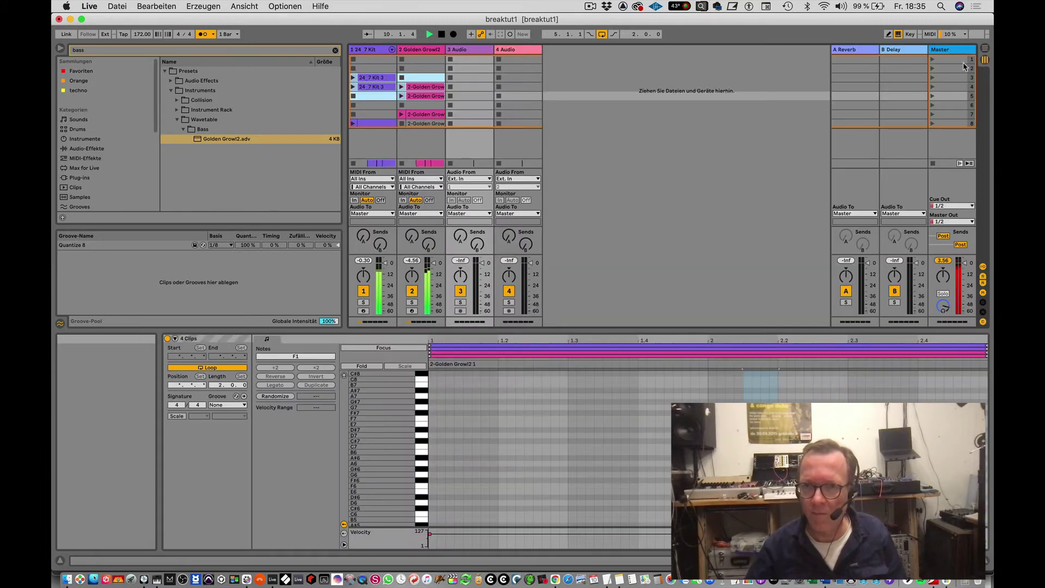
{"action": "left_click", "coordinate": [367, 123]}
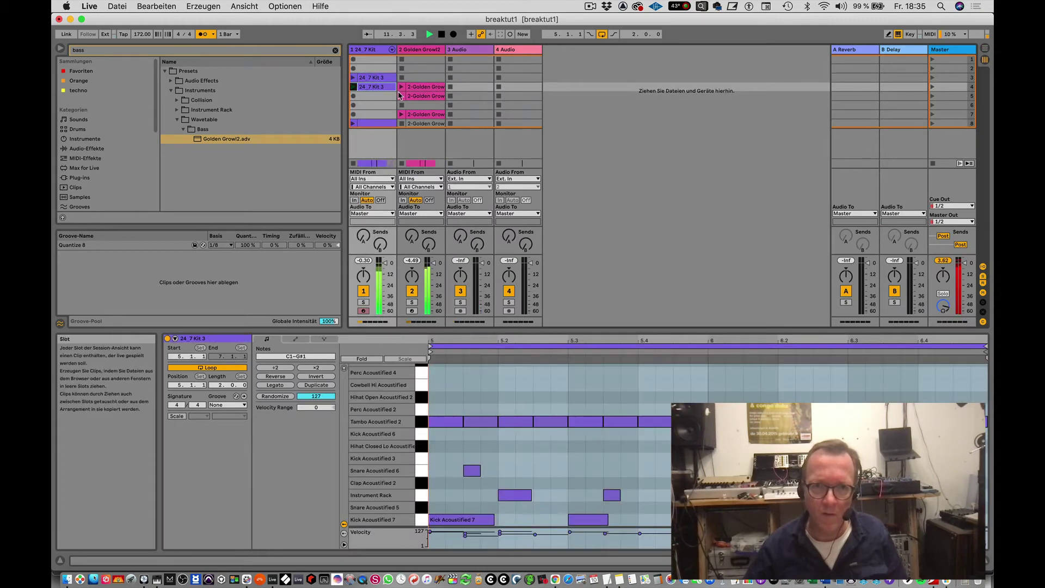
{"action": "left_click", "coordinate": [401, 96]}
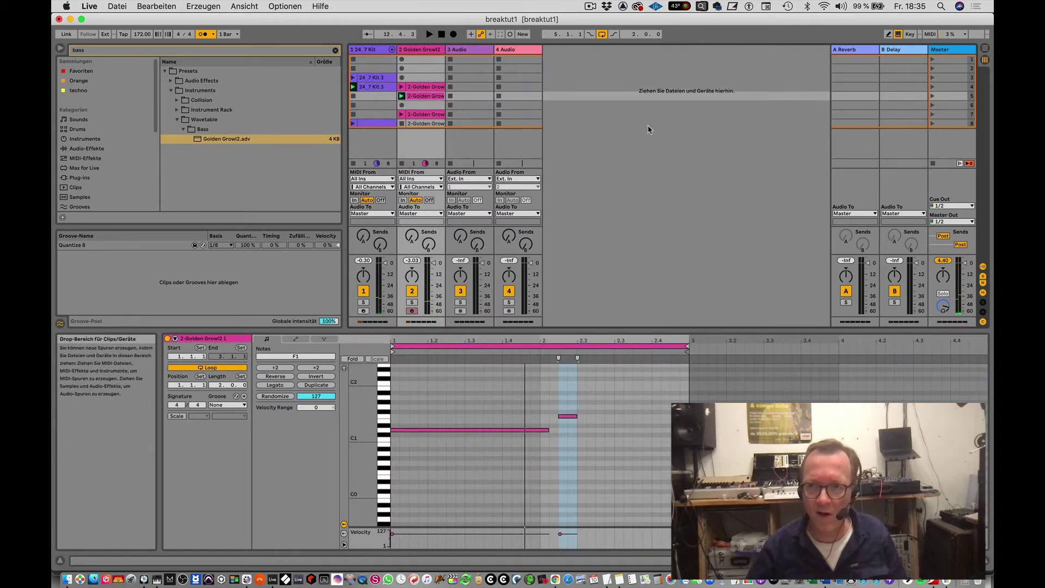
- Check the overridden bass clips around bar 11 in the Arrangement view and return to the Session view
{"action": "left_click", "coordinate": [985, 49]}
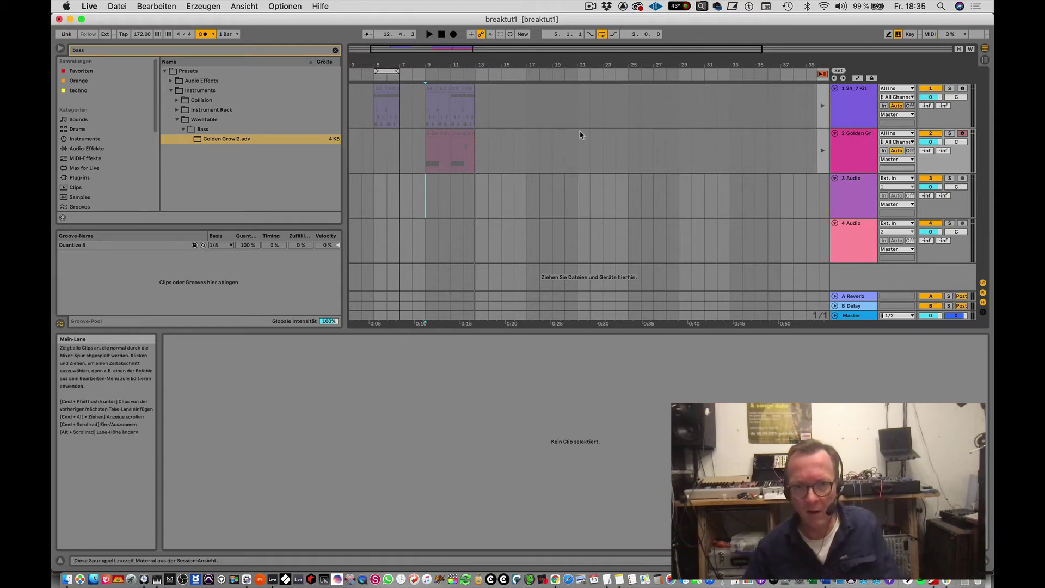
{"action": "left_click", "coordinate": [456, 150]}
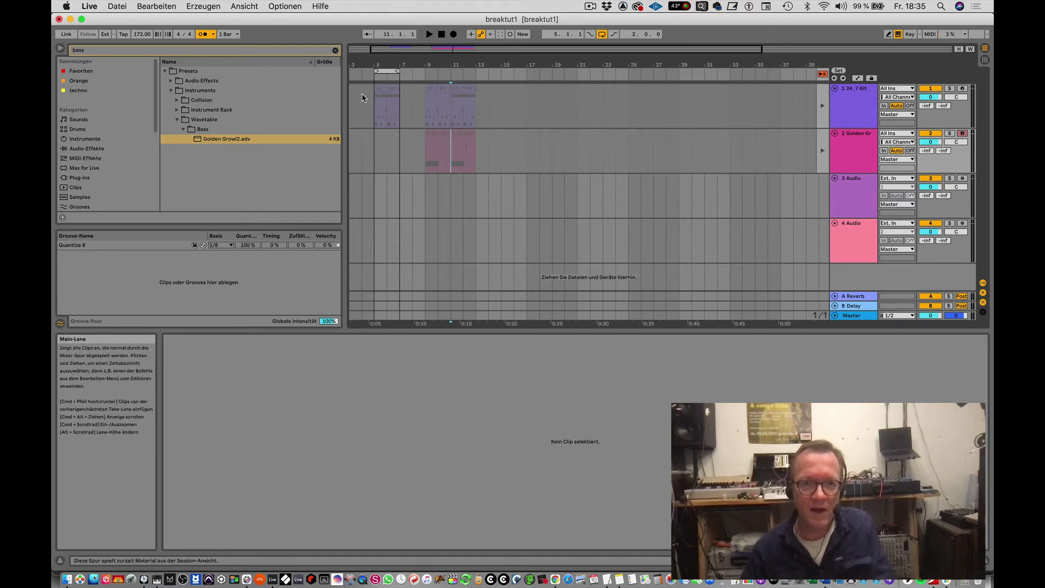
{"action": "left_click", "coordinate": [987, 60]}
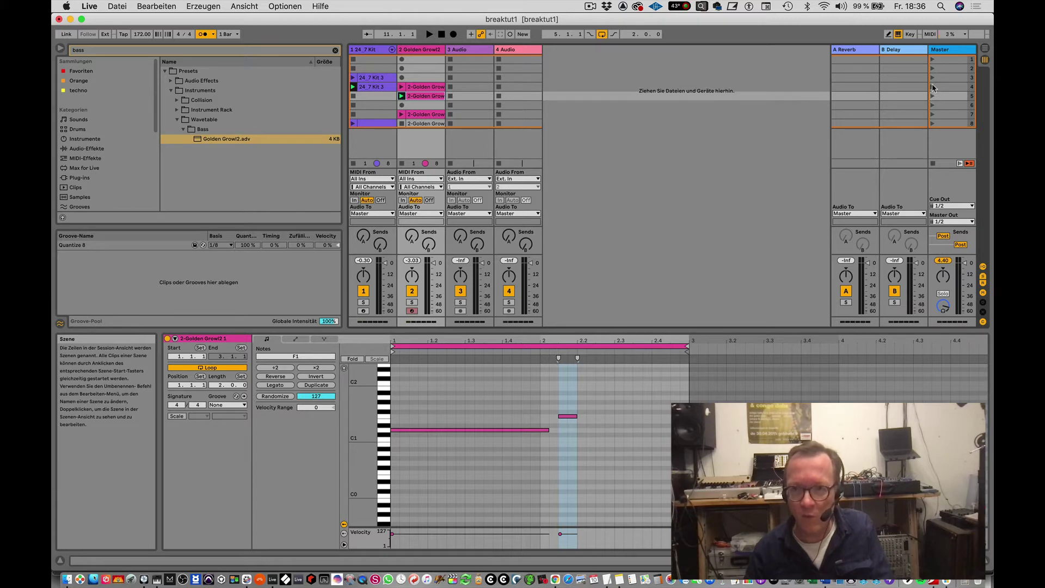
- Examine the settings of scenes 3 and 4 in the Master track
{"action": "left_click", "coordinate": [948, 78]}
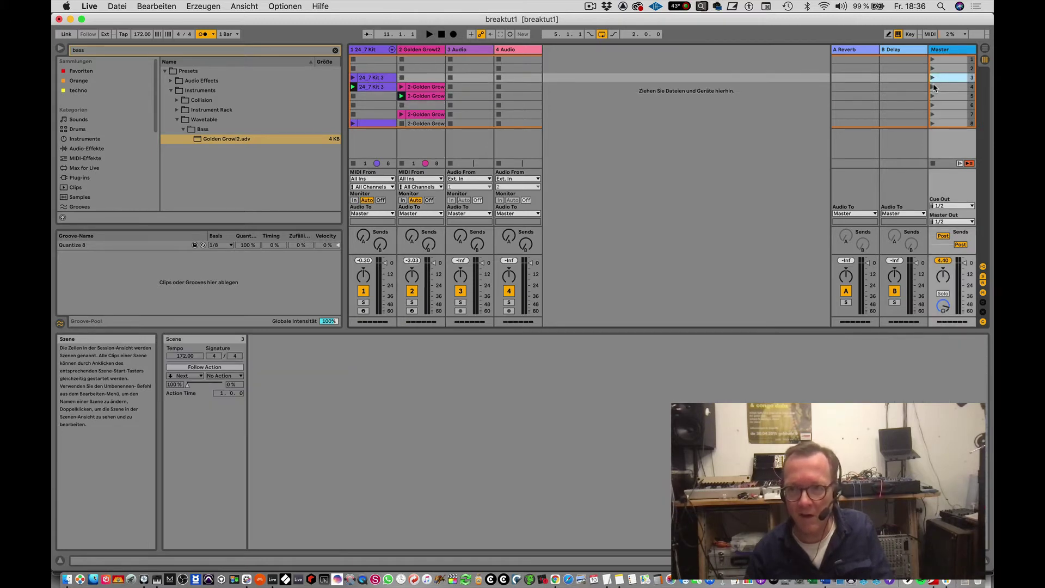
{"action": "left_click", "coordinate": [939, 88]}
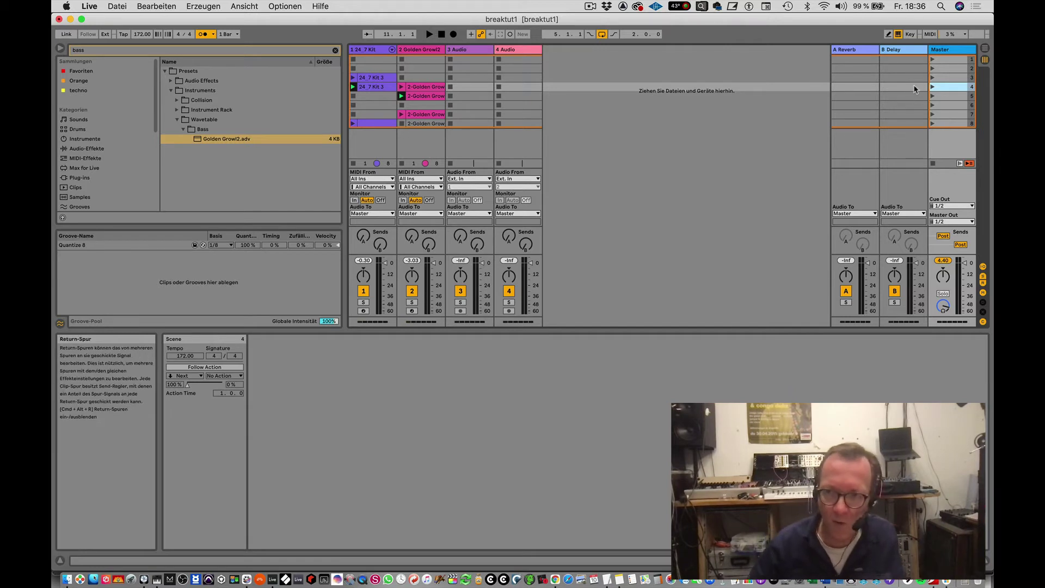
{"action": "left_click", "coordinate": [944, 78]}
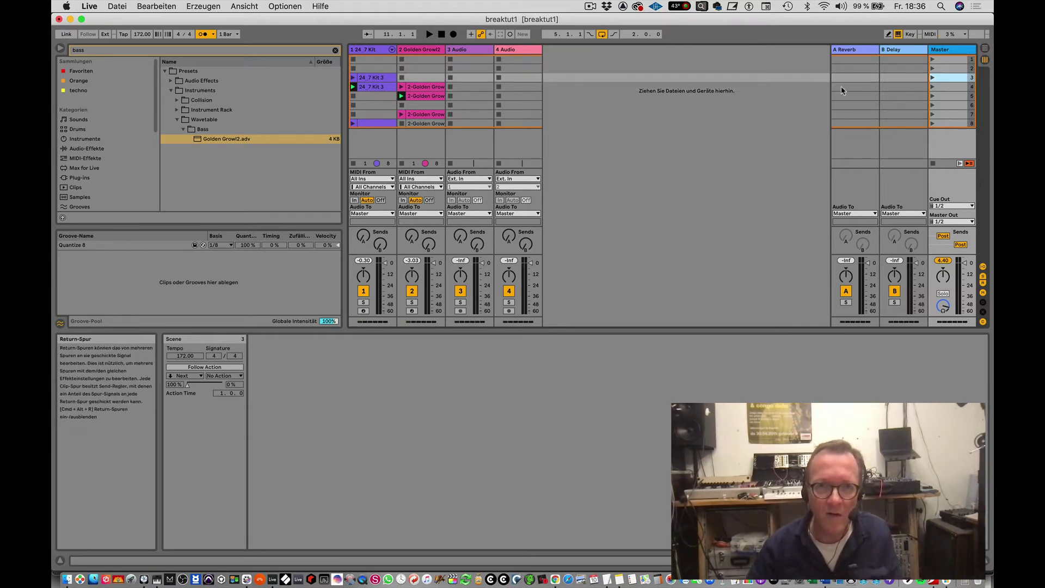
- Reset the playback position to 1.1.1 and review the global launch quantization options without choosing a different one
{"action": "left_click", "coordinate": [441, 35]}
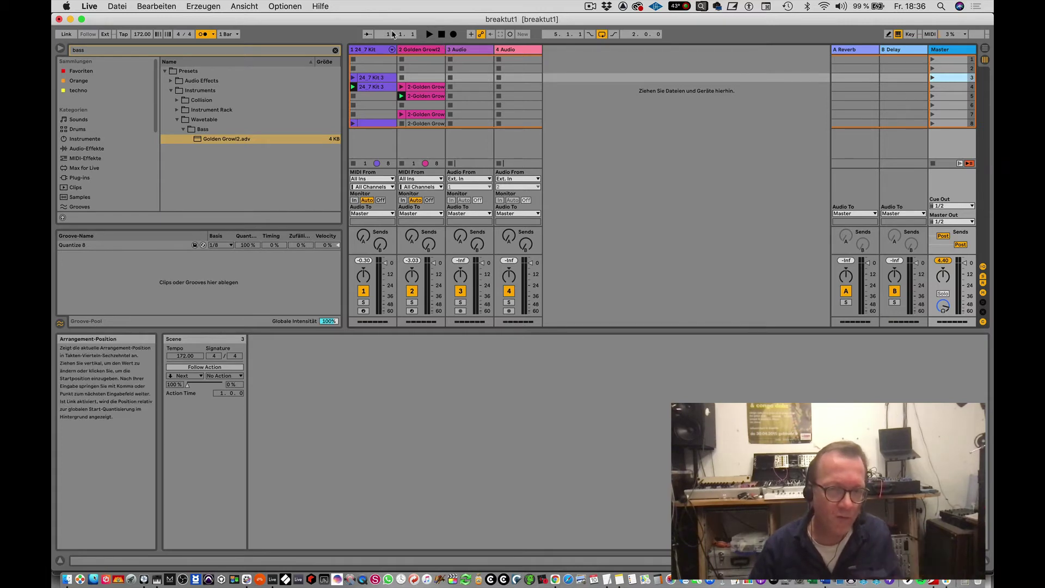
{"action": "left_click", "coordinate": [235, 35]}
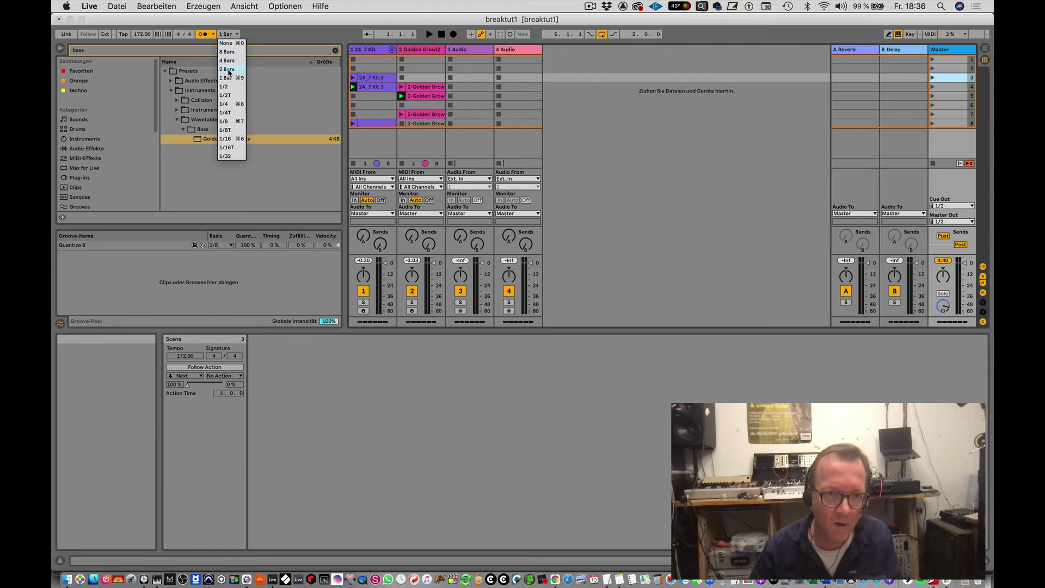
{"action": "left_click", "coordinate": [273, 37]}
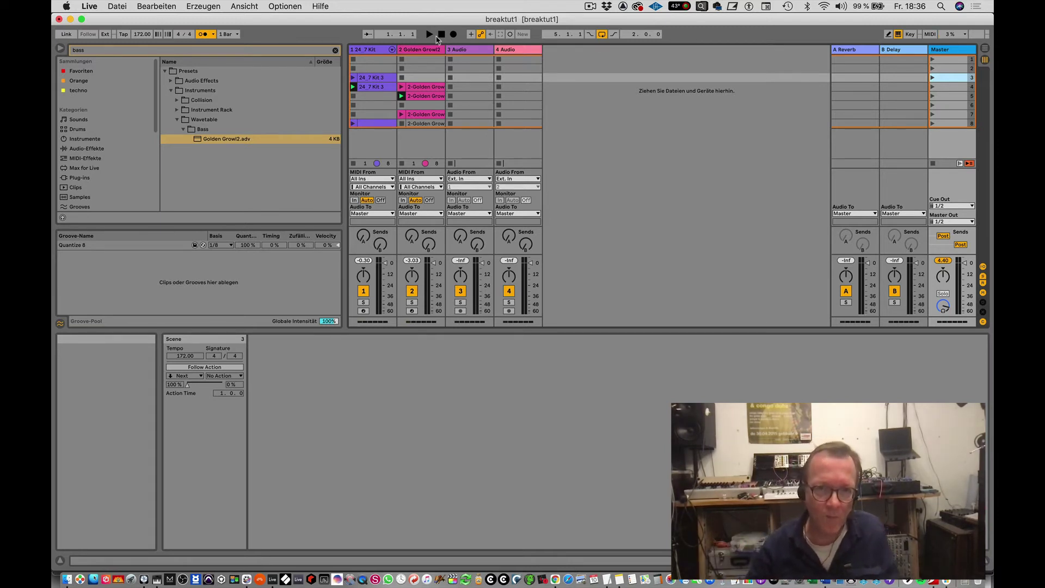
- Launch scene 3 and start recording into the Arrangement, then switch the drums to the scene 4 clip
{"action": "left_click", "coordinate": [933, 78]}
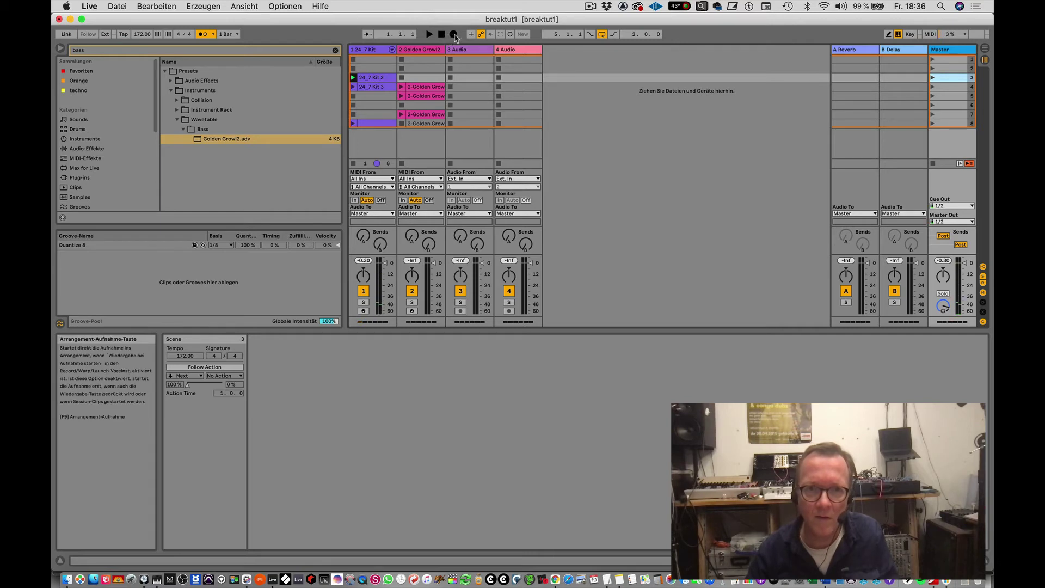
{"action": "left_click", "coordinate": [454, 34]}
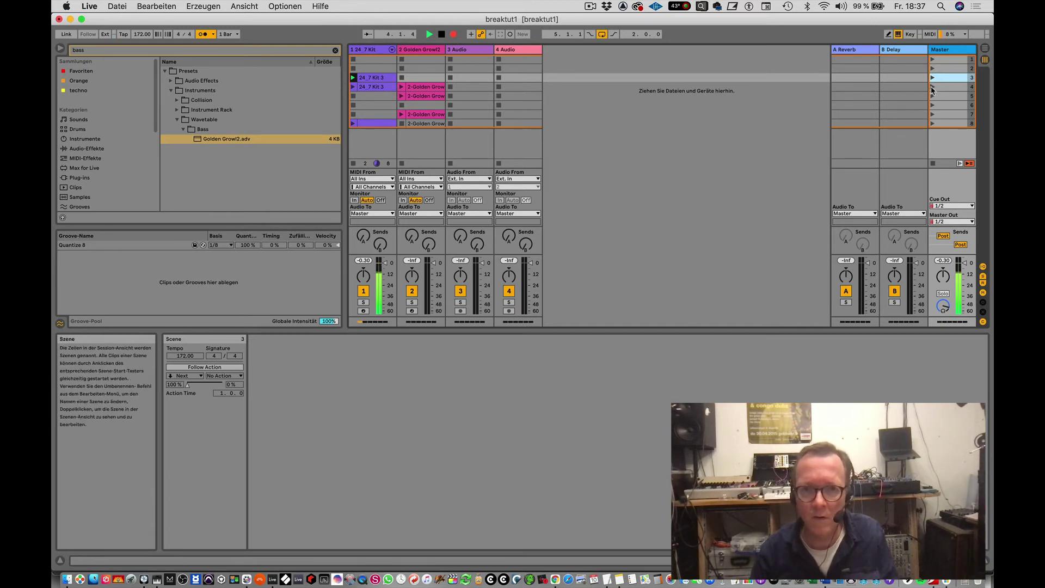
{"action": "left_click", "coordinate": [353, 87]}
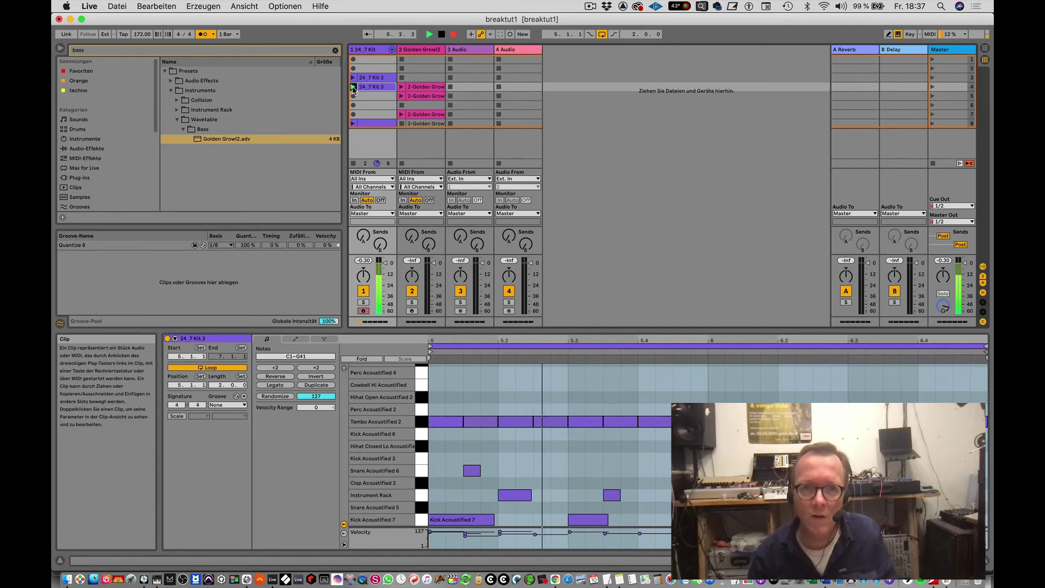
- While recording, launch the Golden Growl2 bass clips of scenes 4, 5 and 7, and return to the scene 5 bass clip
{"action": "left_click", "coordinate": [402, 88]}
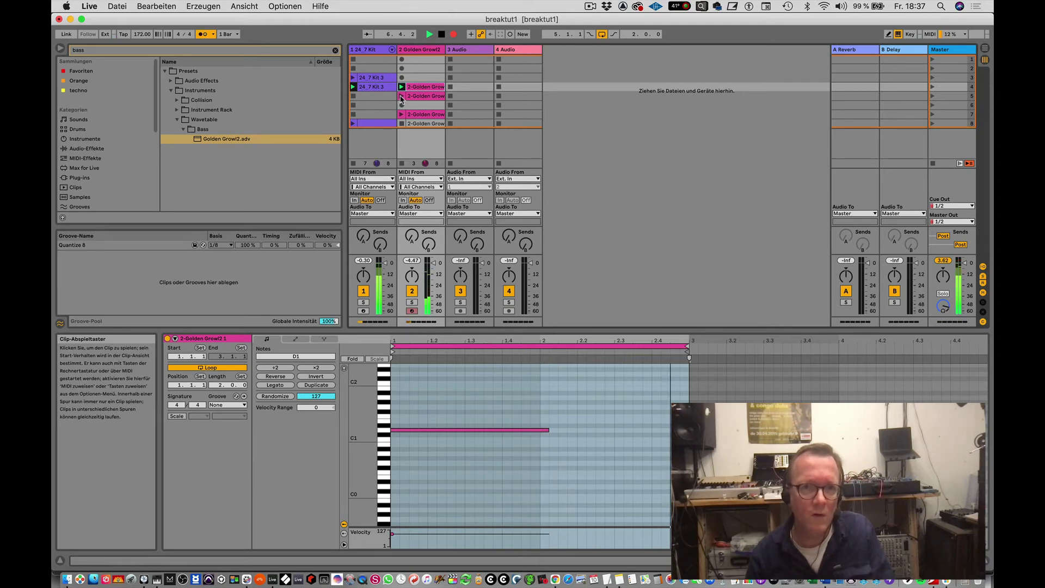
{"action": "left_click", "coordinate": [401, 96]}
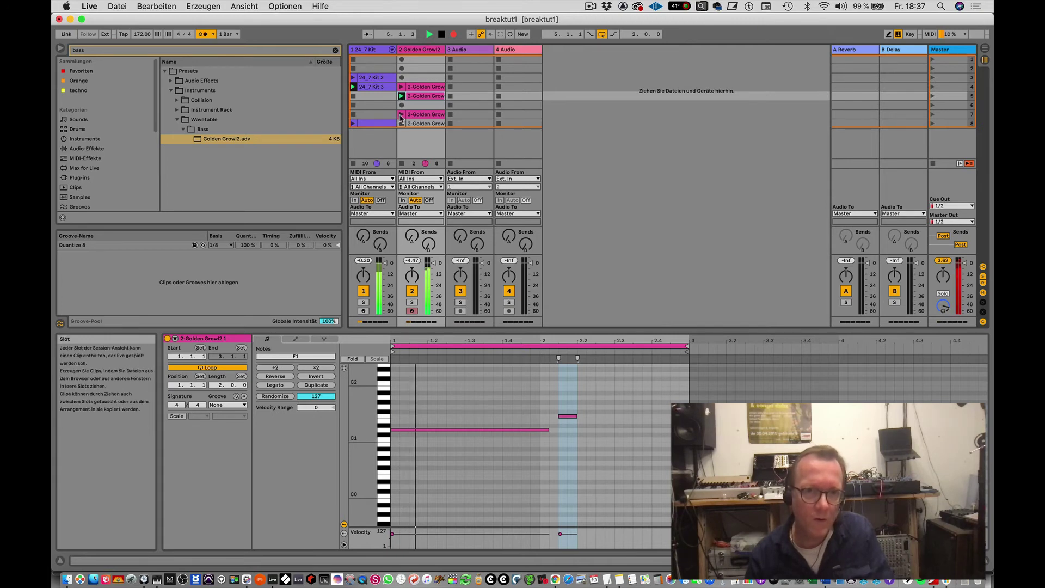
{"action": "left_click", "coordinate": [401, 115]}
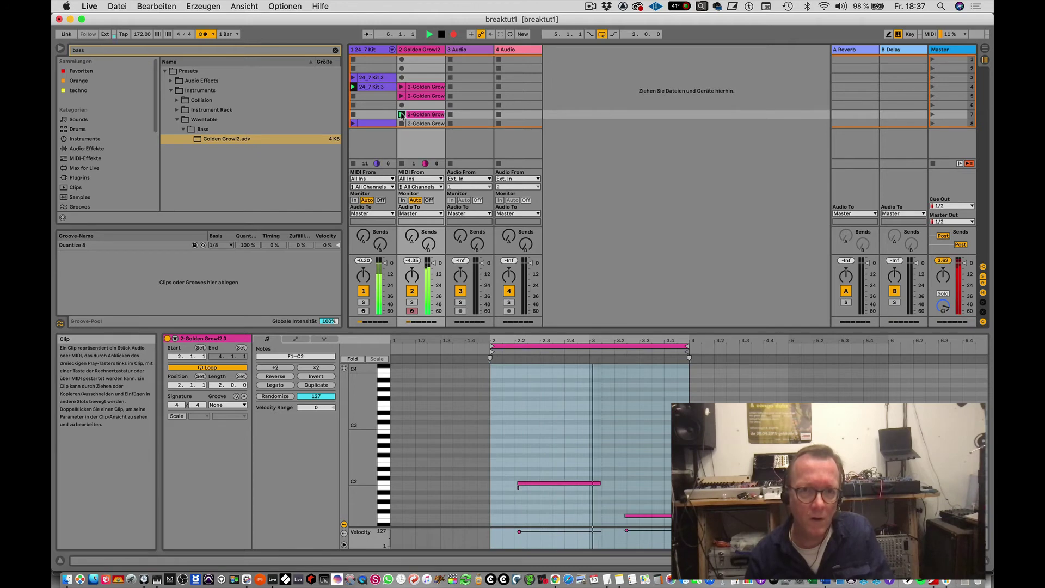
{"action": "left_click", "coordinate": [402, 96]}
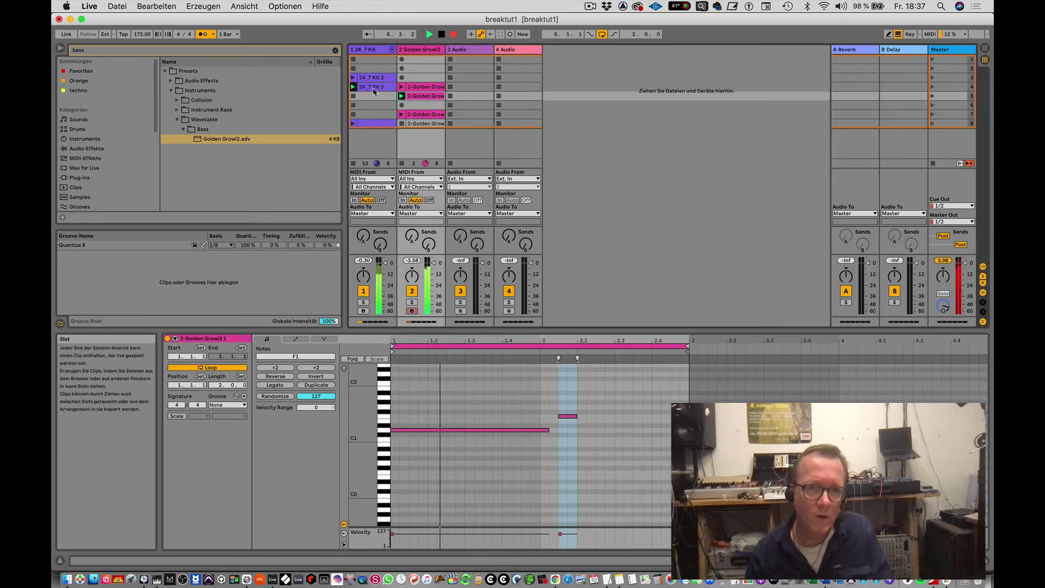
- Interrupt the drums with an empty slot, bring back the scene 3 drum clip, and end the recording
{"action": "left_click", "coordinate": [353, 97]}
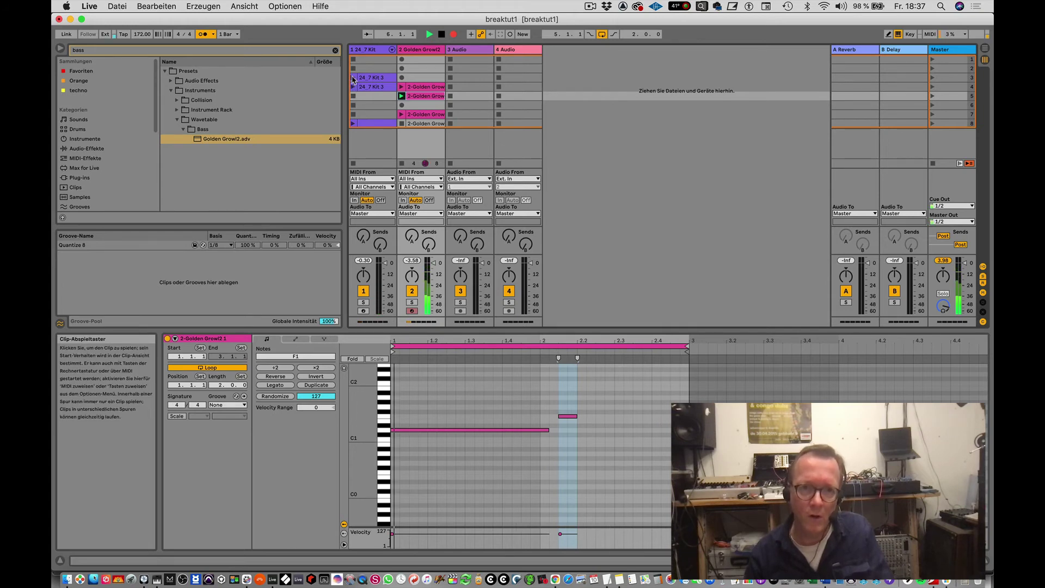
{"action": "left_click", "coordinate": [352, 78]}
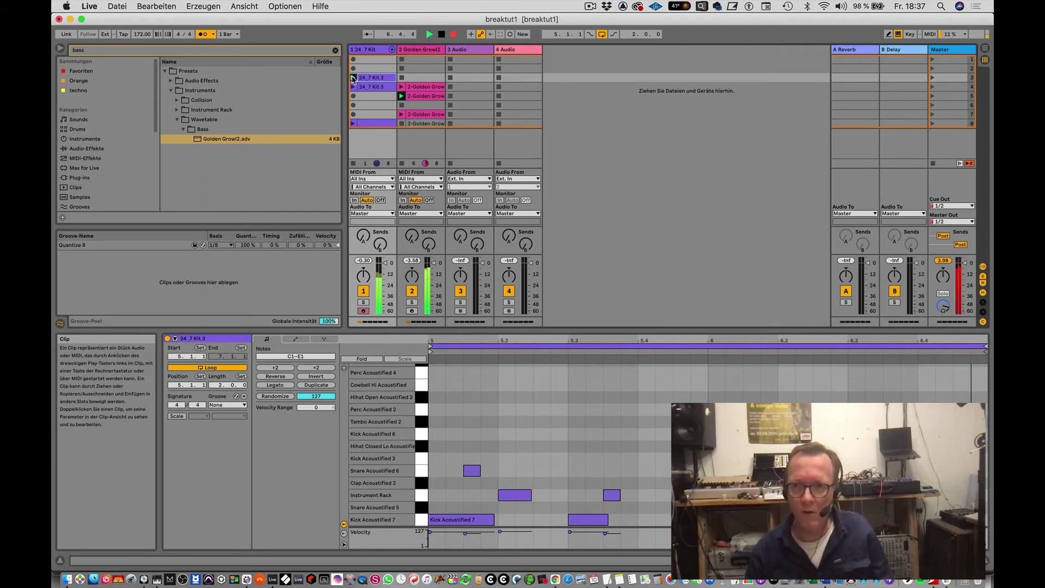
{"action": "key", "text": "space"}
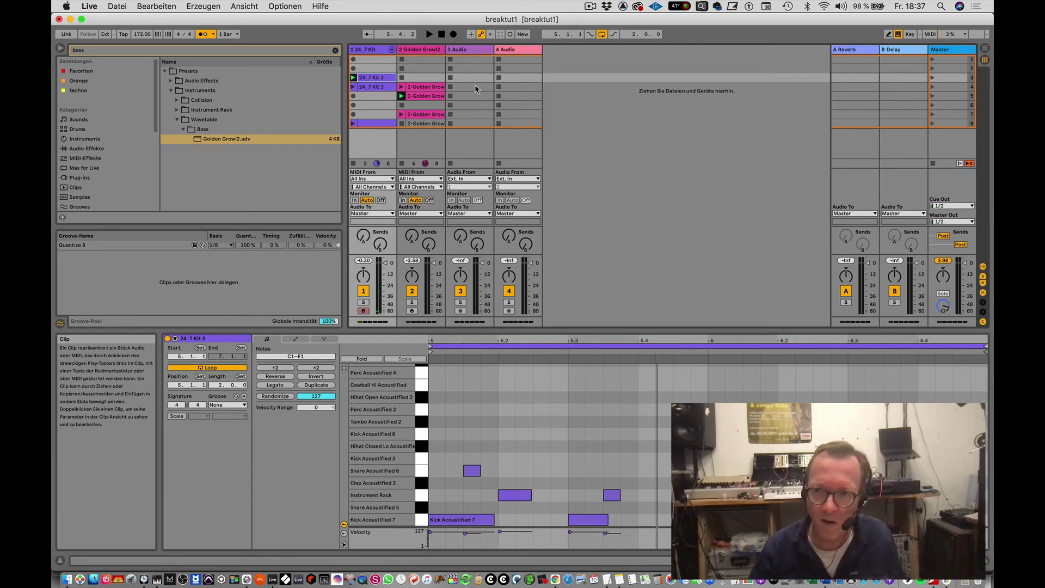
- Reactivate the recorded clips in the Arrangement view and extend the loop over all of them, from 1.1.1 with a length of 12 bars
{"action": "left_click", "coordinate": [986, 48]}
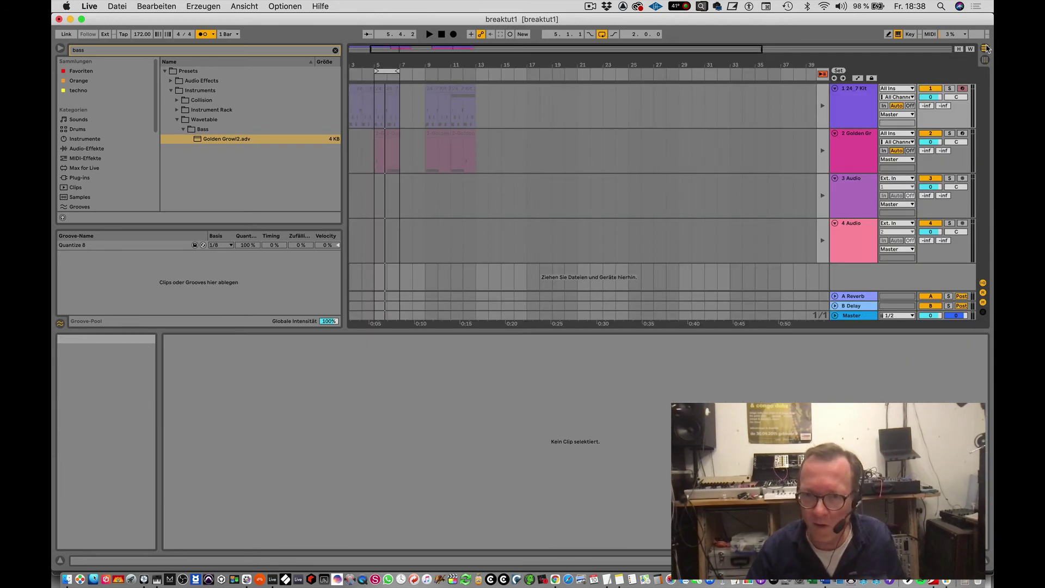
{"action": "left_click", "coordinate": [825, 75]}
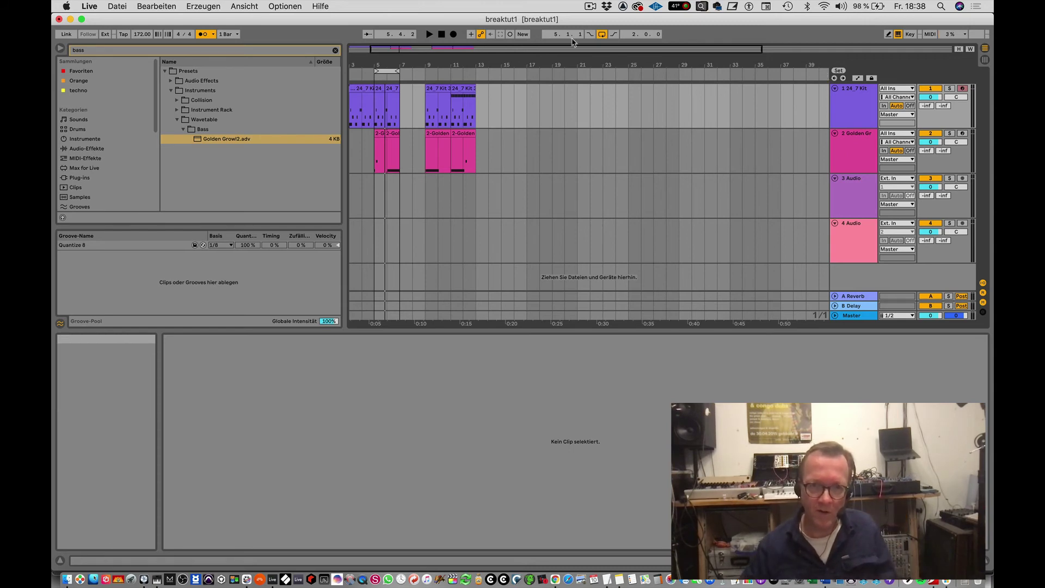
{"action": "left_click_drag", "start_coordinate": [376, 71], "coordinate": [480, 80]}
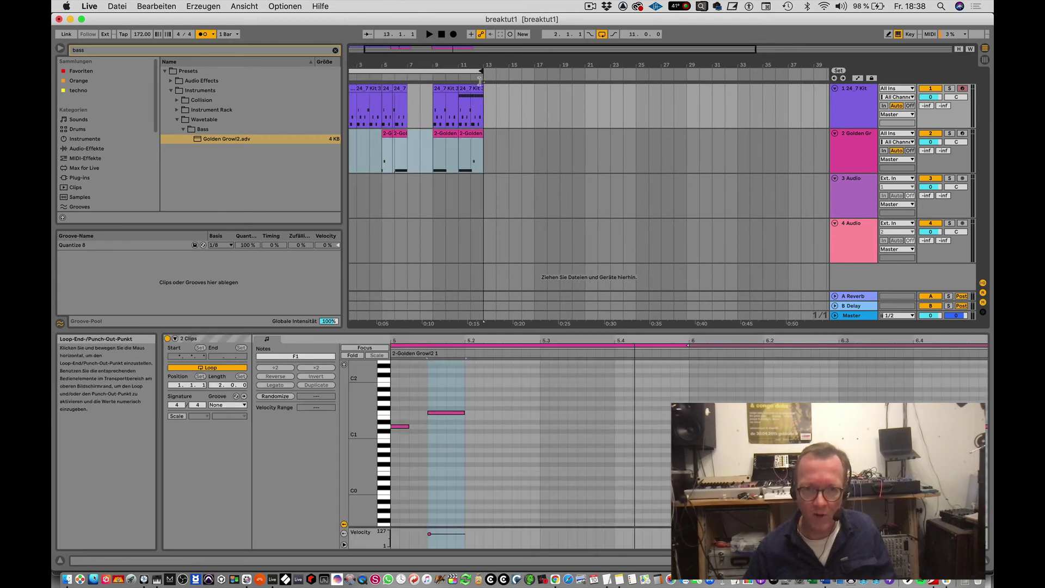
{"action": "scroll", "coordinate": [437, 116], "scroll_direction": "left", "scroll_amount": 2}
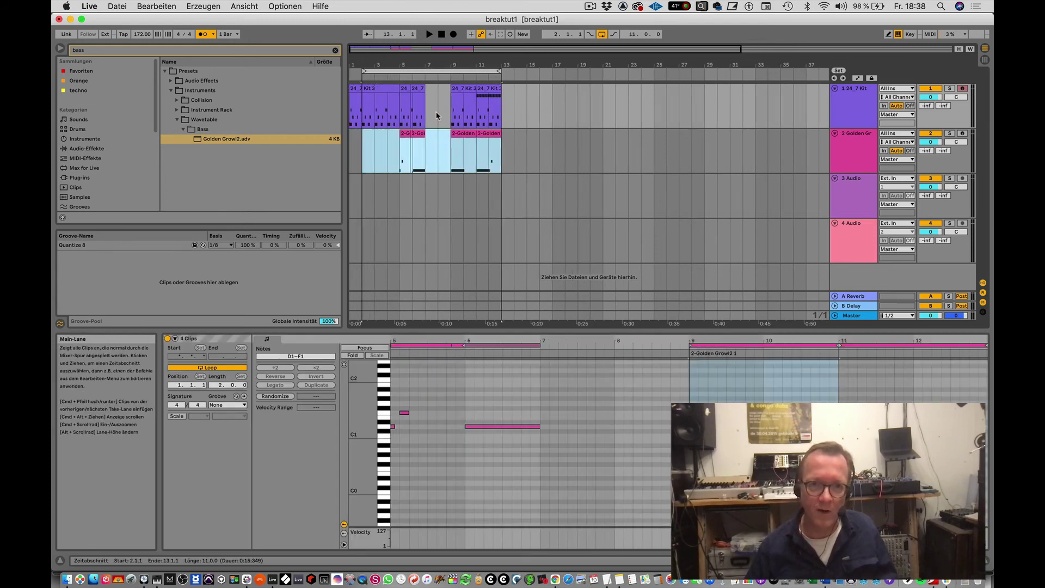
{"action": "left_click_drag", "start_coordinate": [364, 71], "coordinate": [351, 71]}
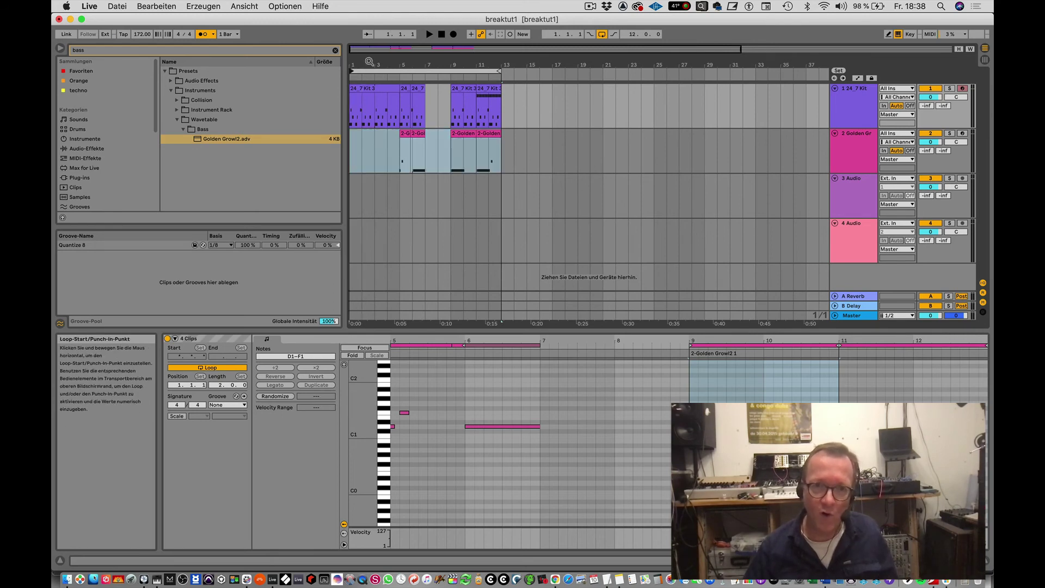
- Play the arrangement from the start, override its bass with the scene 4 clip in the Session view, and stop the bass track's clip
{"action": "left_click", "coordinate": [442, 35]}
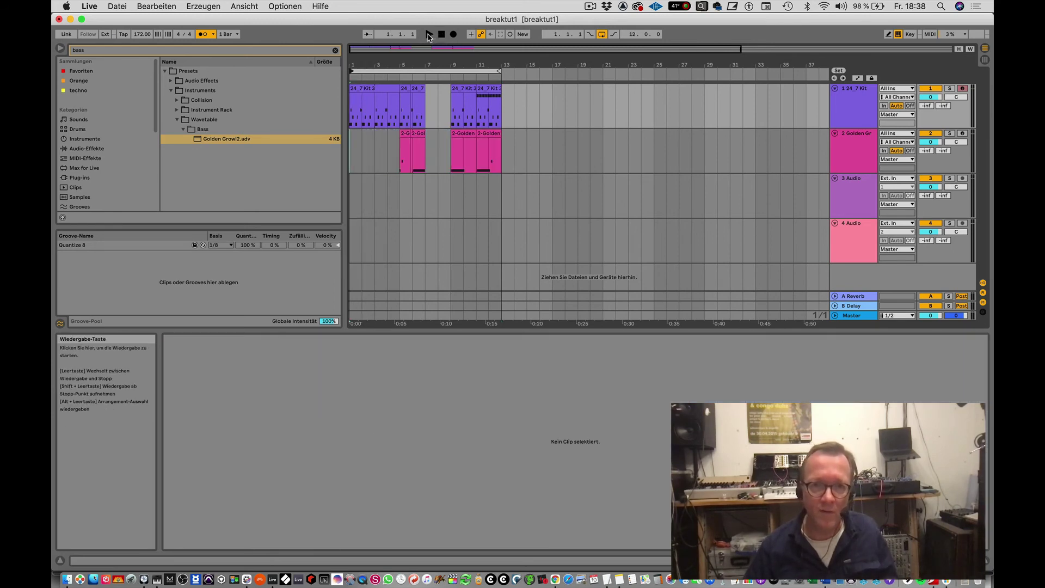
{"action": "left_click", "coordinate": [429, 35]}
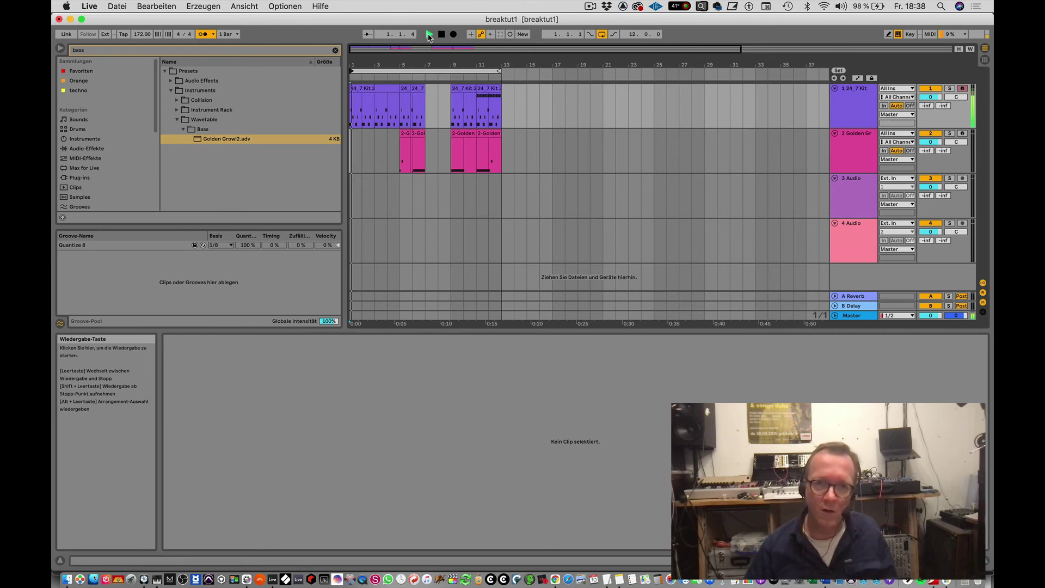
{"action": "key", "text": "Tab"}
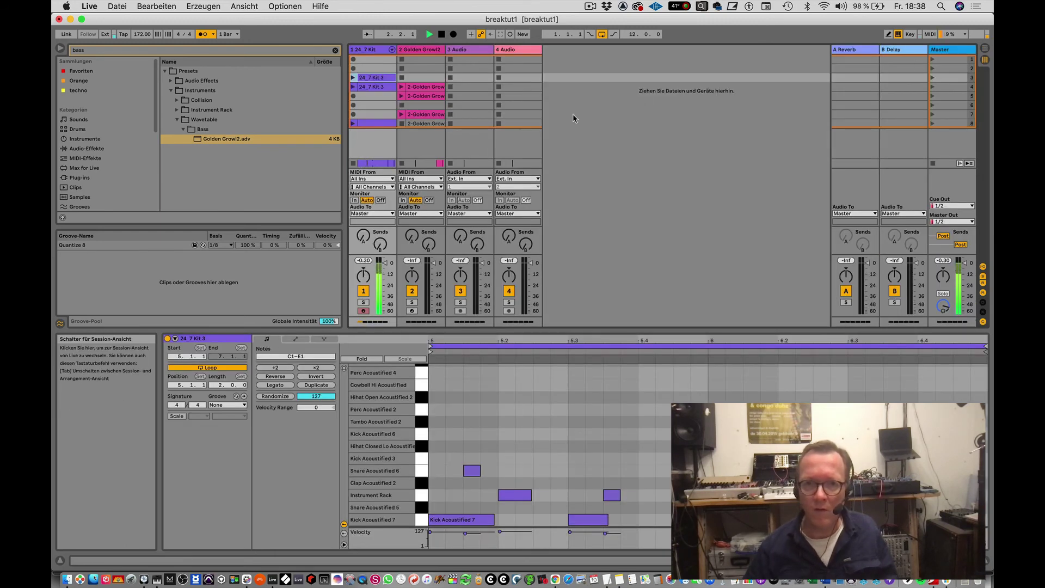
{"action": "left_click", "coordinate": [402, 87]}
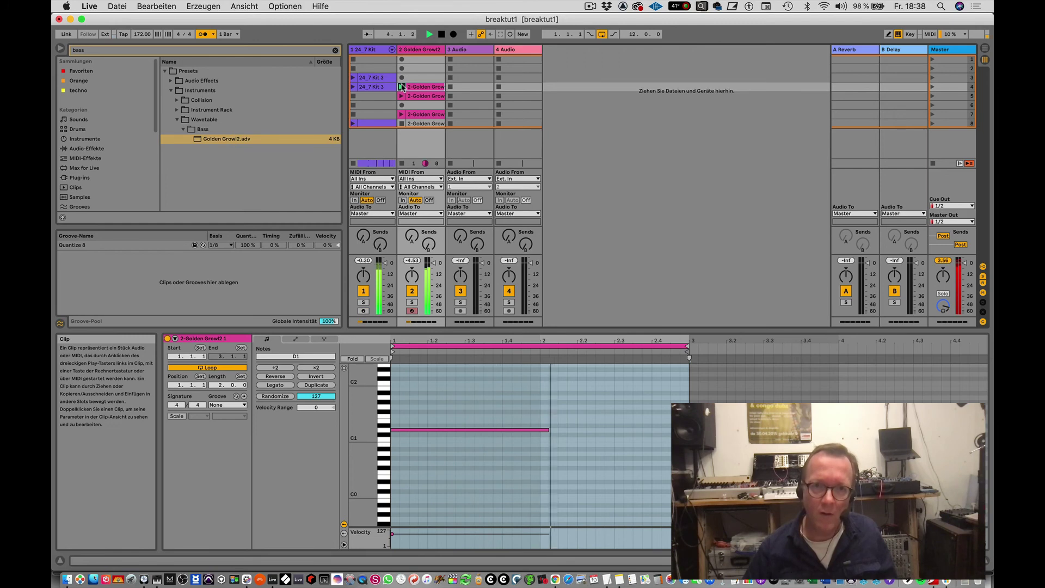
{"action": "left_click", "coordinate": [402, 163]}
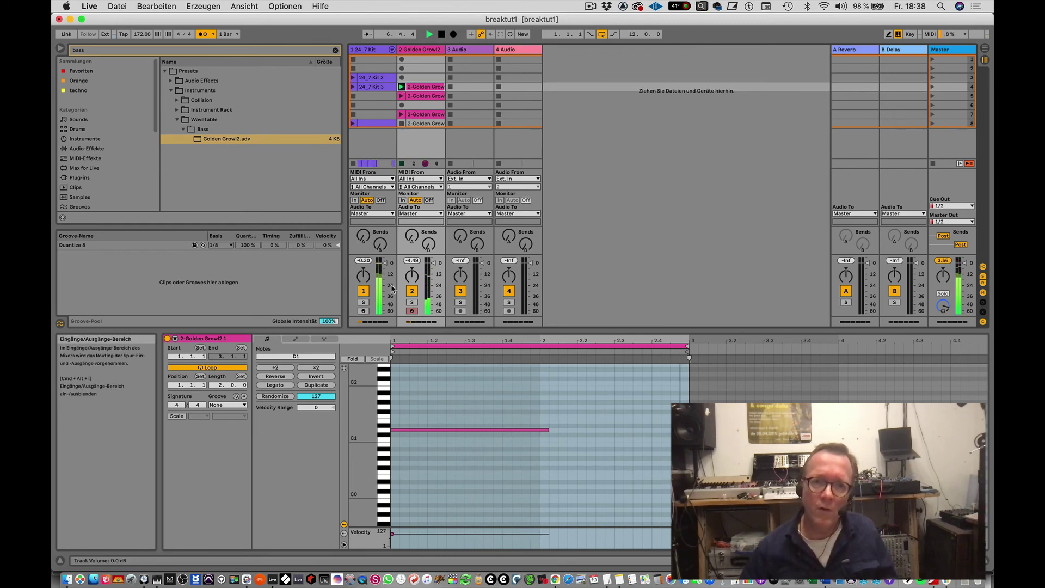
- Lower the 24_7 Kit track's volume to -35.0 dB, stop playback, and check the level in the Arrangement view
{"action": "left_click_drag", "start_coordinate": [385, 262], "coordinate": [385, 296]}
{"action": "key", "text": "space"}
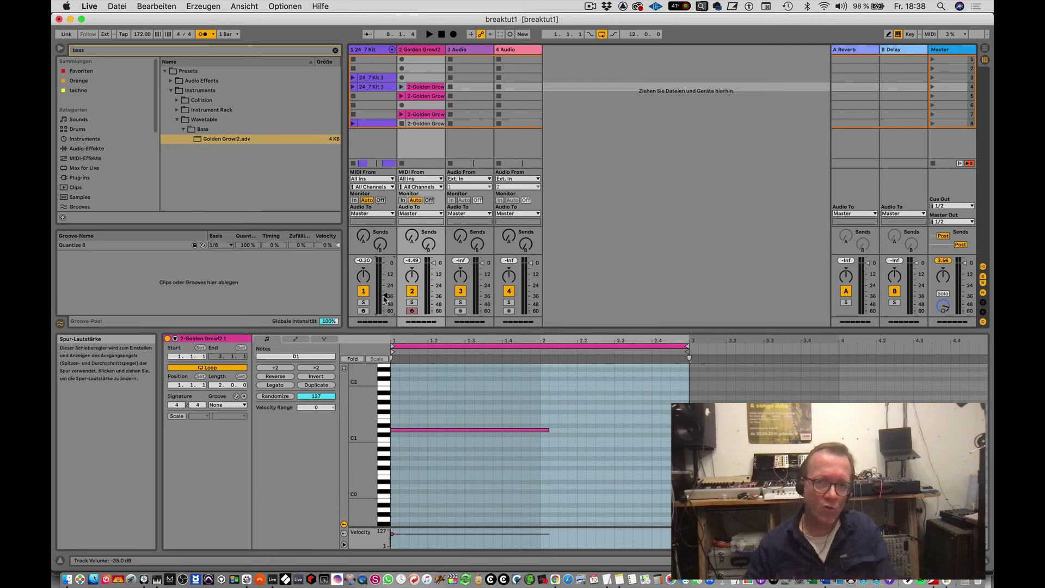
{"action": "left_click", "coordinate": [983, 49]}
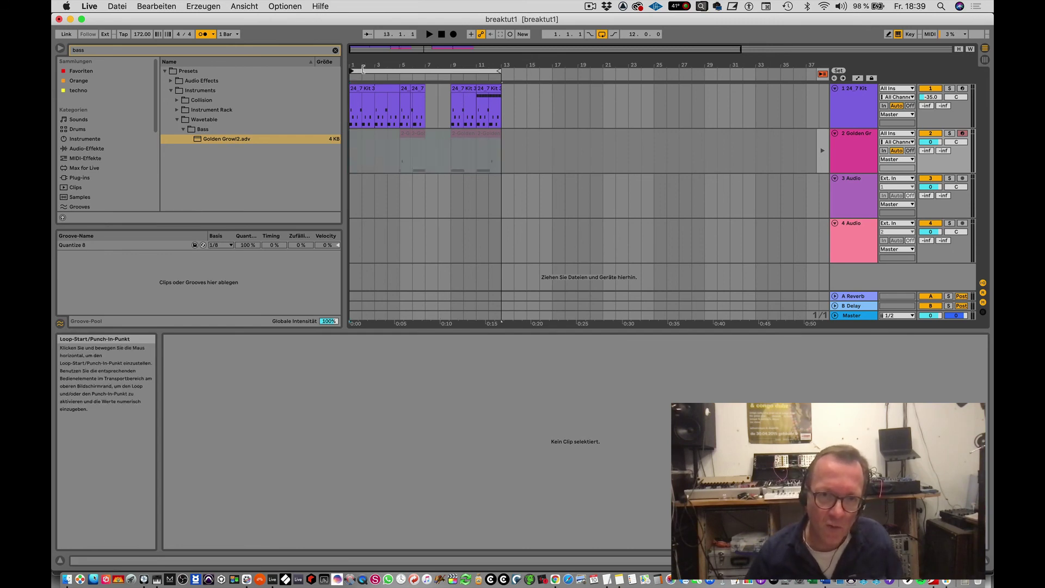
- Move the arrangement loop to 9.1.1 with a length of 4 bars and compare the Session view with the Arrangement view
{"action": "left_click_drag", "start_coordinate": [354, 70], "coordinate": [452, 70]}
{"action": "left_click", "coordinate": [471, 72]}
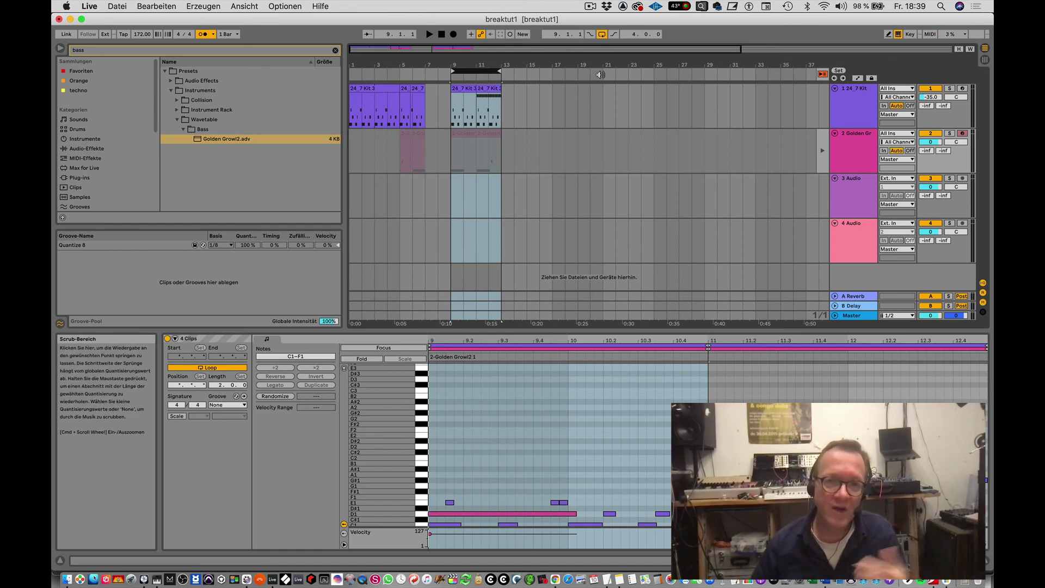
{"action": "left_click", "coordinate": [986, 61]}
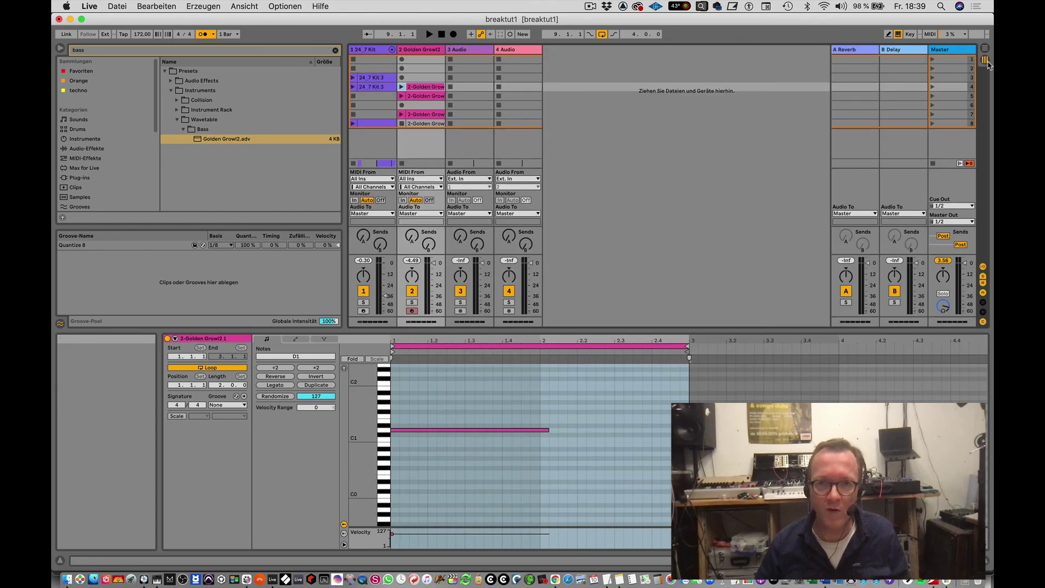
{"action": "left_click", "coordinate": [986, 49]}
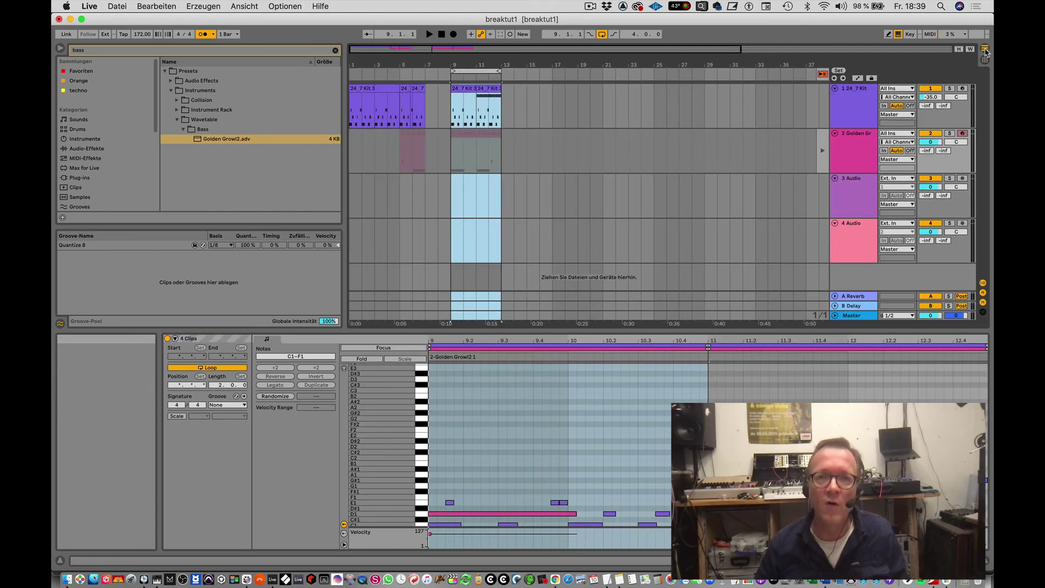